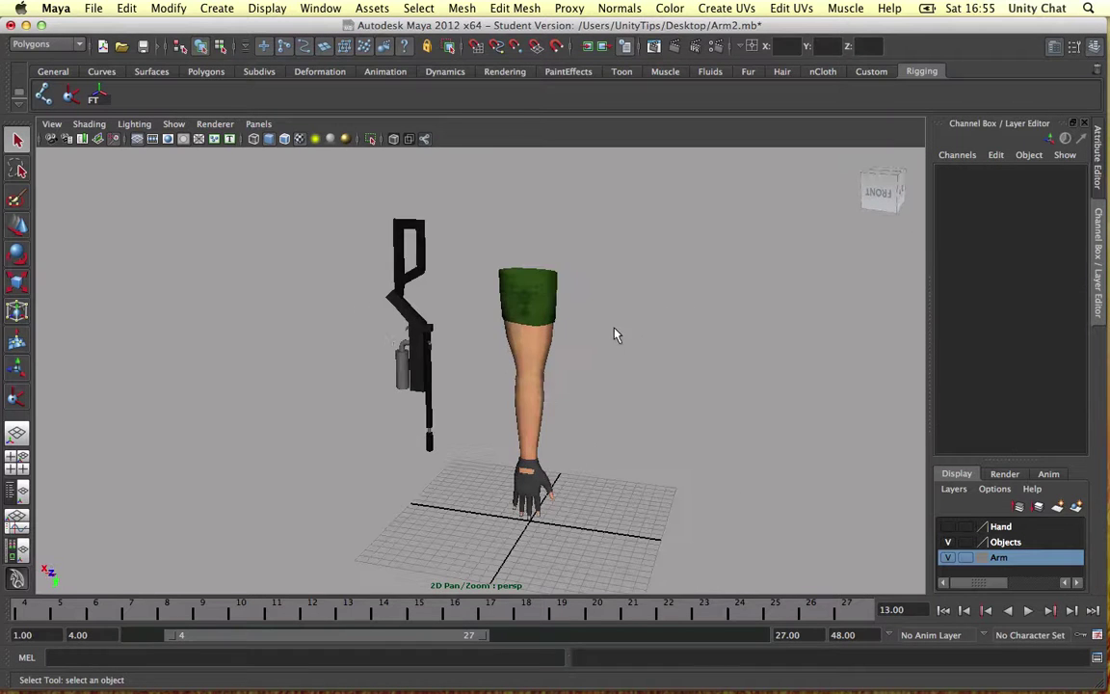
Zoom and orbit the perspective view to face the arm from a side angle.
{"action": "scroll", "coordinate": [607, 290], "scroll_direction": "up", "scroll_amount": 2}
{"action": "scroll", "coordinate": [607, 290], "scroll_direction": "up", "scroll_amount": 5}
{"action": "scroll", "coordinate": [607, 290], "scroll_direction": "down", "scroll_amount": 5}
{"action": "scroll", "coordinate": [611, 303], "scroll_direction": "down", "scroll_amount": 2}
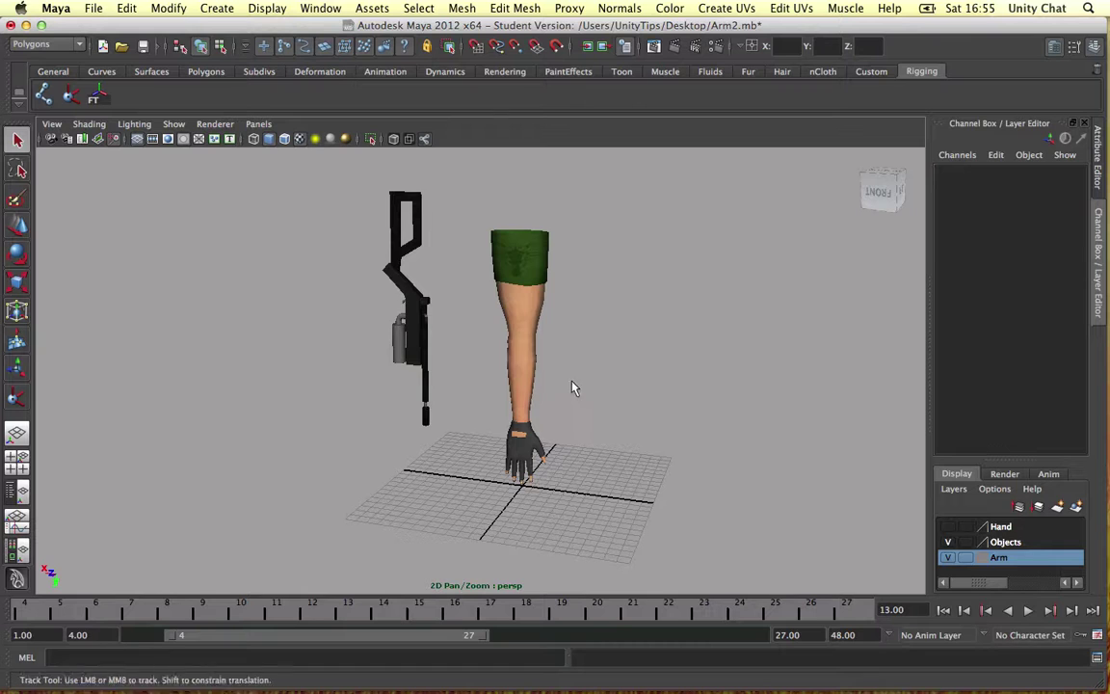
{"action": "scroll", "coordinate": [569, 381], "scroll_direction": "up", "scroll_amount": 1}
{"action": "scroll", "coordinate": [582, 378], "scroll_direction": "up", "scroll_amount": 4}
{"action": "scroll", "coordinate": [581, 377], "scroll_direction": "down", "scroll_amount": 4}
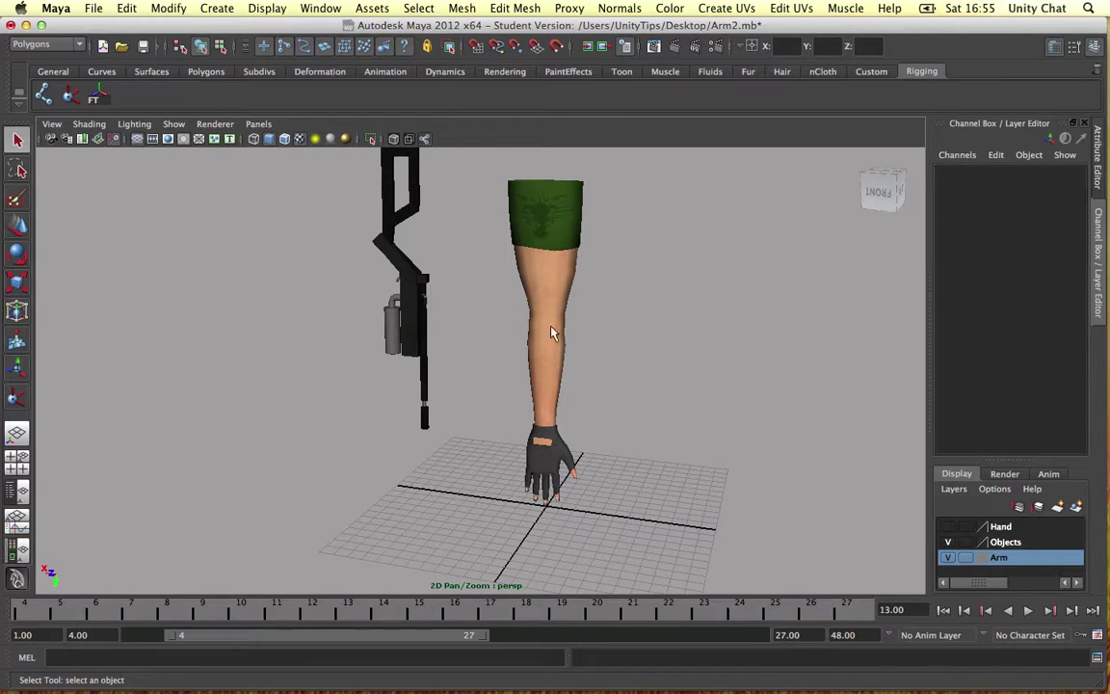
{"action": "left_click_drag", "start_coordinate": [557, 318], "coordinate": [586, 236], "text": "alt"}
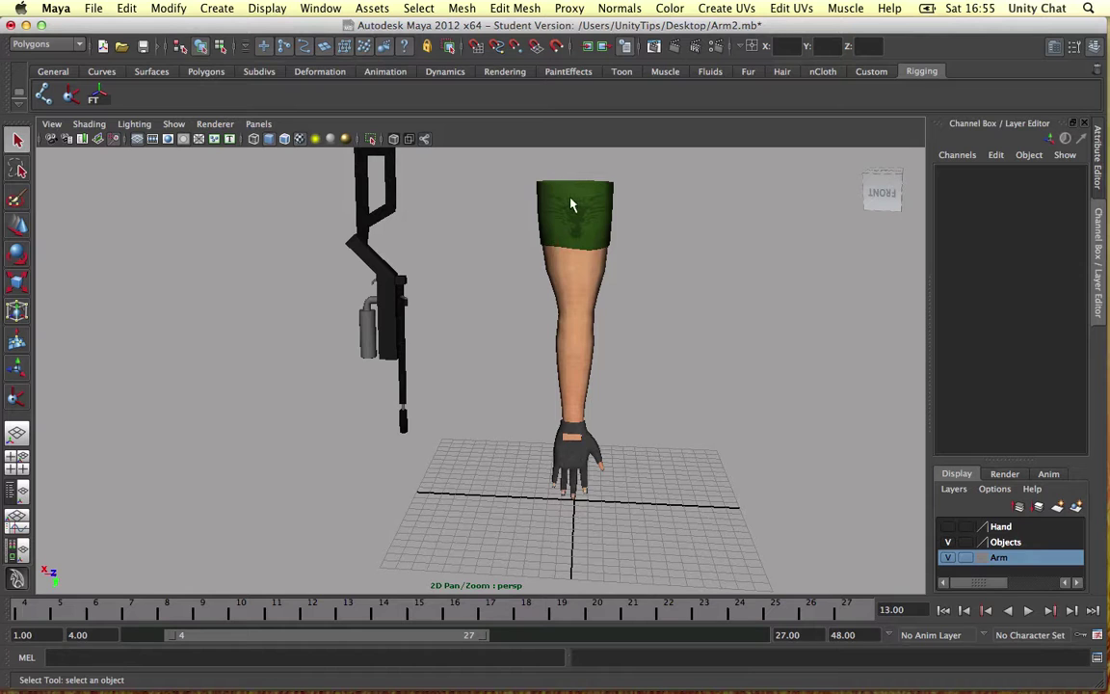
{"action": "scroll", "coordinate": [564, 207], "scroll_direction": "up", "scroll_amount": 2}
{"action": "scroll", "coordinate": [569, 218], "scroll_direction": "up", "scroll_amount": 2}
{"action": "scroll", "coordinate": [578, 284], "scroll_direction": "up", "scroll_amount": 2}
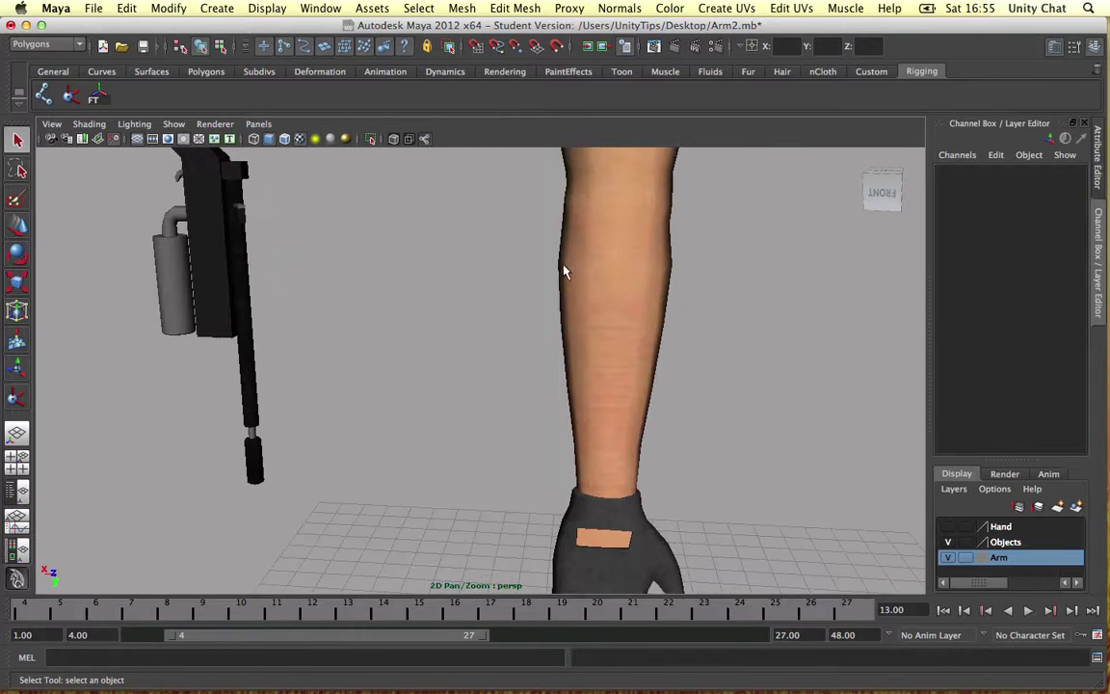
{"action": "scroll", "coordinate": [540, 308], "scroll_direction": "up", "scroll_amount": 2}
{"action": "scroll", "coordinate": [511, 289], "scroll_direction": "down", "scroll_amount": 5}
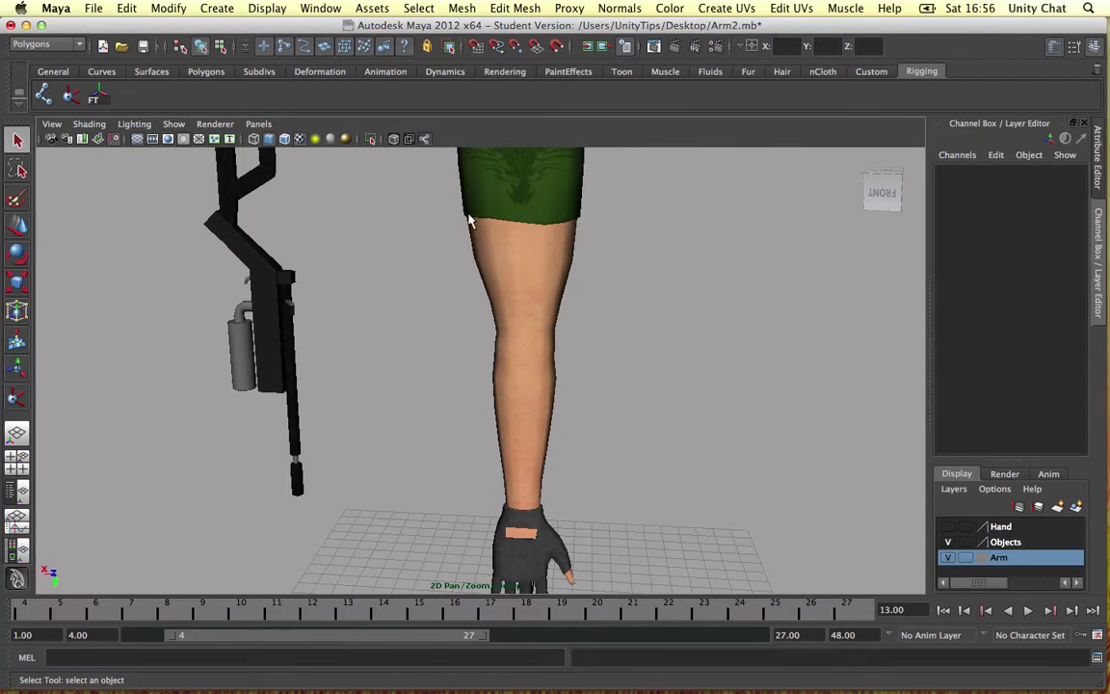
{"action": "left_click_drag", "start_coordinate": [540, 344], "coordinate": [535, 315], "text": "alt"}
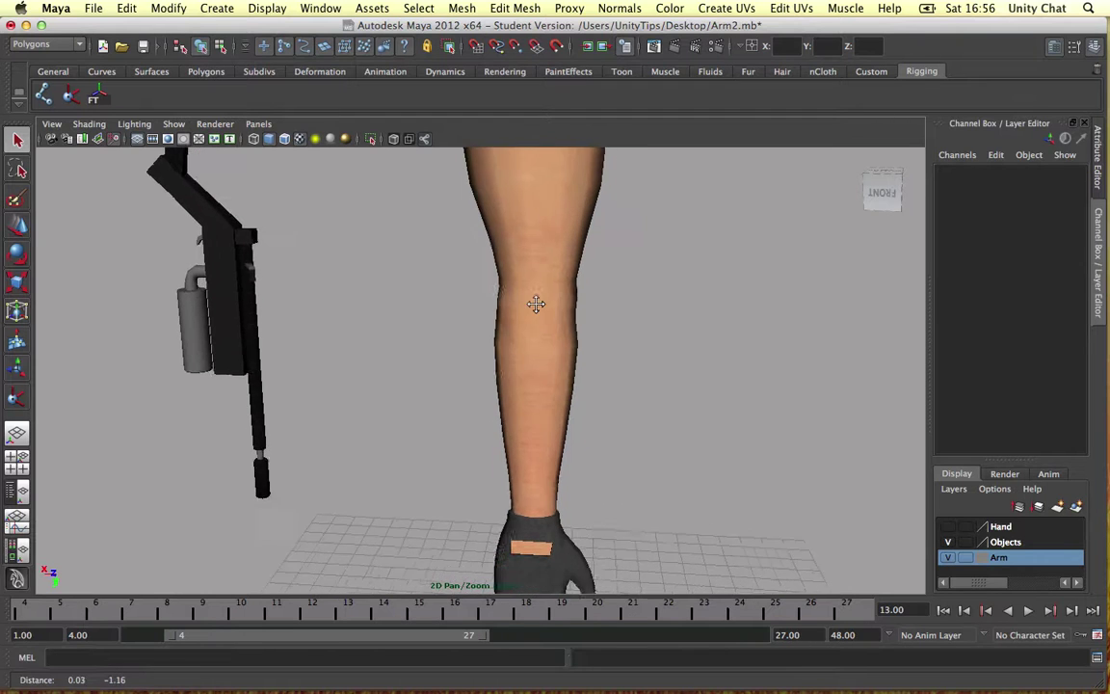
Inspect the gloved hand's fingers up close from the front and from above.
{"action": "left_click", "coordinate": [535, 316]}
{"action": "left_click_drag", "start_coordinate": [482, 344], "coordinate": [639, 334], "text": "alt"}
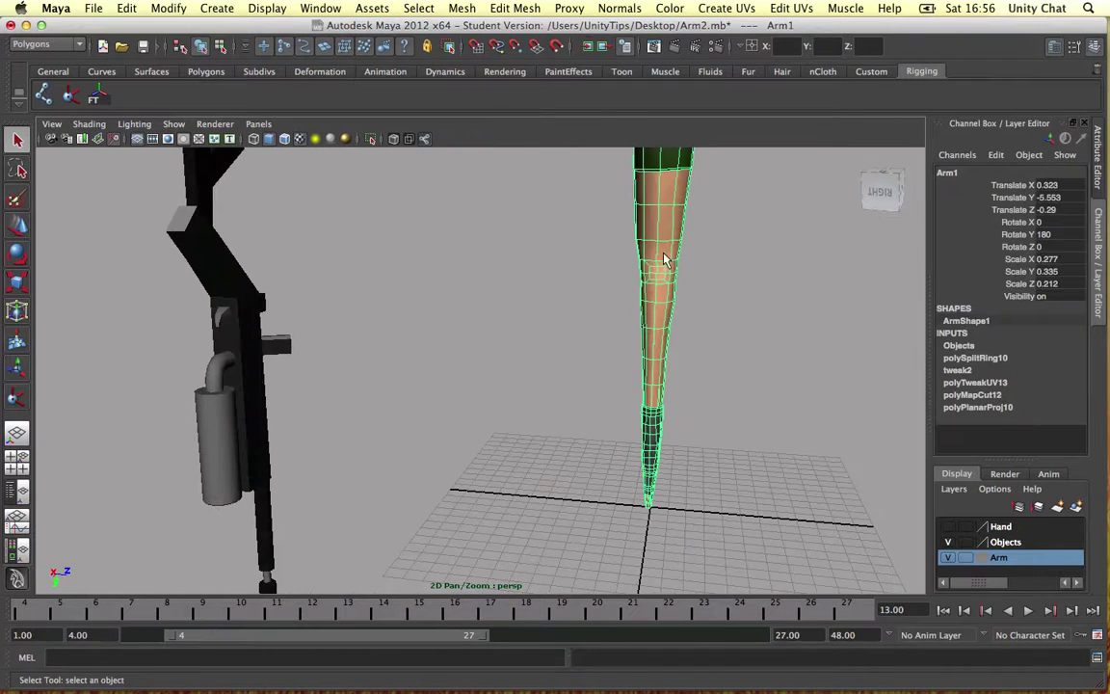
{"action": "left_click_drag", "start_coordinate": [597, 236], "coordinate": [528, 416], "text": "alt"}
{"action": "mouse_move", "coordinate": [530, 418]}
{"action": "right_mouse_down", "text": "alt"}
{"action": "mouse_move", "coordinate": [615, 448]}
{"action": "mouse_move", "coordinate": [604, 322]}
{"action": "right_mouse_up", "text": "alt"}
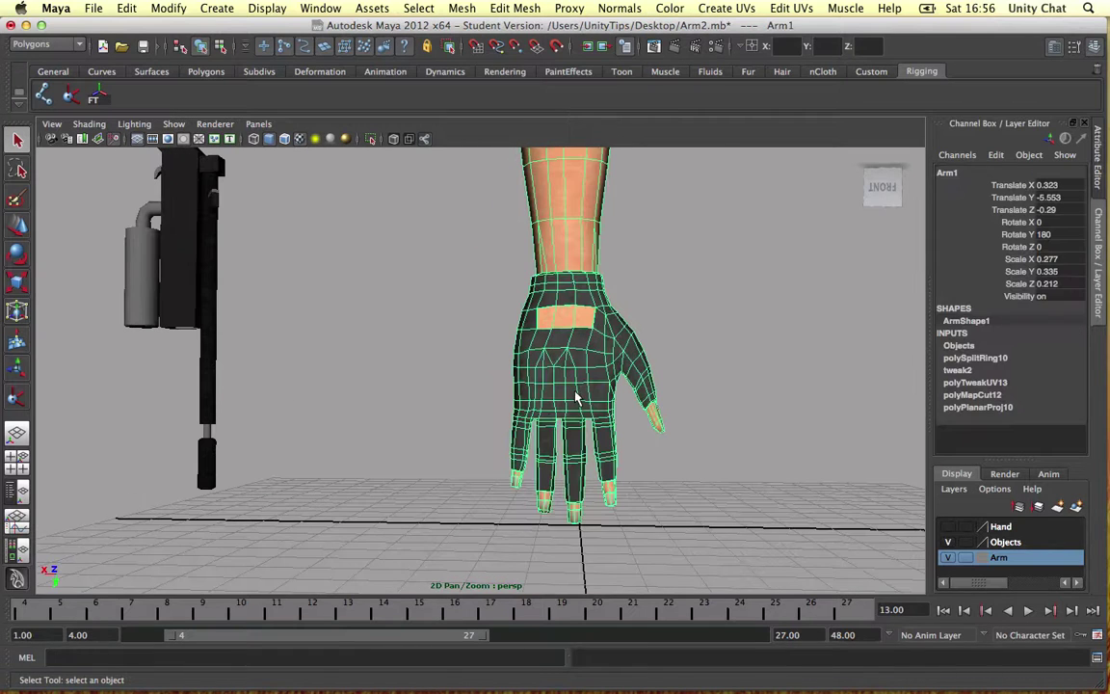
{"action": "left_click", "coordinate": [628, 495]}
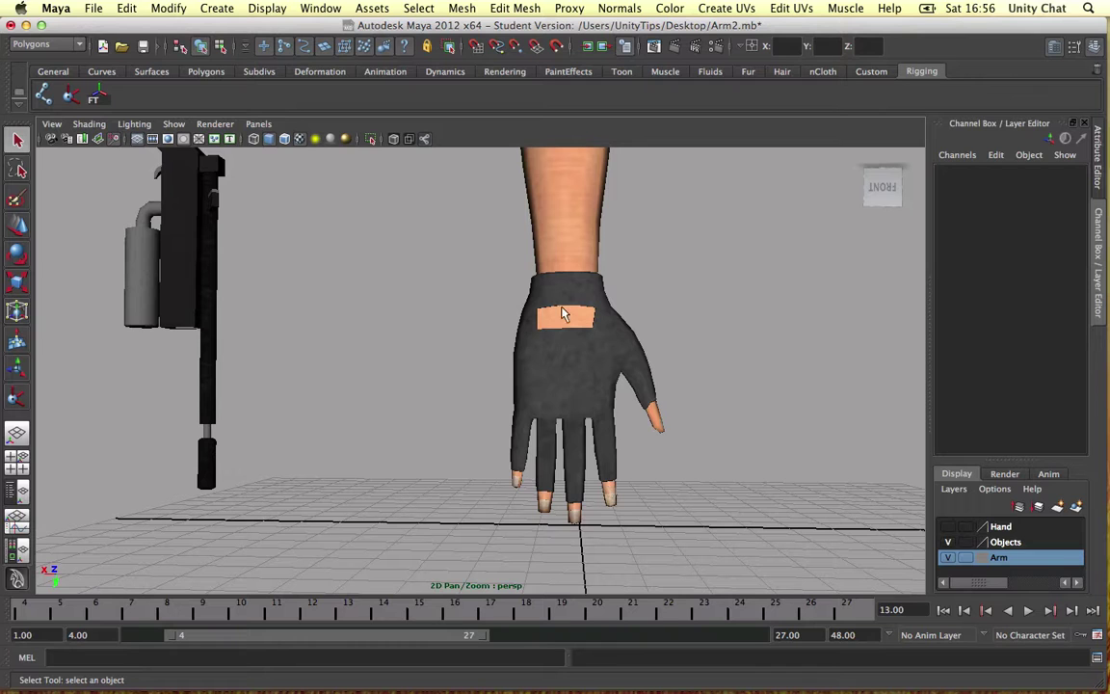
{"action": "left_click_drag", "start_coordinate": [621, 359], "coordinate": [528, 421], "text": "alt"}
{"action": "right_click_drag", "start_coordinate": [528, 421], "coordinate": [534, 408], "text": "alt"}
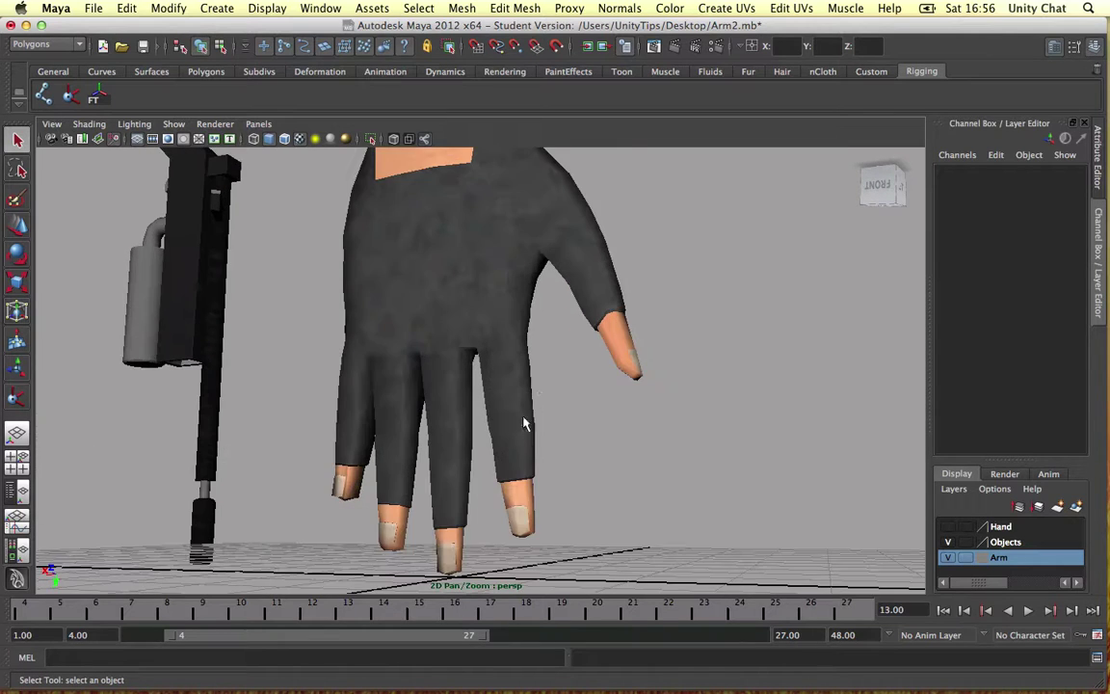
{"action": "middle_click_drag", "start_coordinate": [535, 409], "coordinate": [567, 341], "text": "alt"}
{"action": "mouse_move", "coordinate": [443, 486]}
{"action": "left_mouse_down", "text": "alt"}
{"action": "mouse_move", "coordinate": [424, 412]}
{"action": "mouse_move", "coordinate": [478, 330]}
{"action": "mouse_move", "coordinate": [494, 366]}
{"action": "left_mouse_up", "text": "alt"}
Frame the whole forearm, select Arm1, and bring up the Edit UVs menu.
{"action": "left_click", "coordinate": [549, 289]}
{"action": "left_click", "coordinate": [687, 381]}
{"action": "left_click", "coordinate": [615, 603]}
{"action": "left_click", "coordinate": [564, 434]}
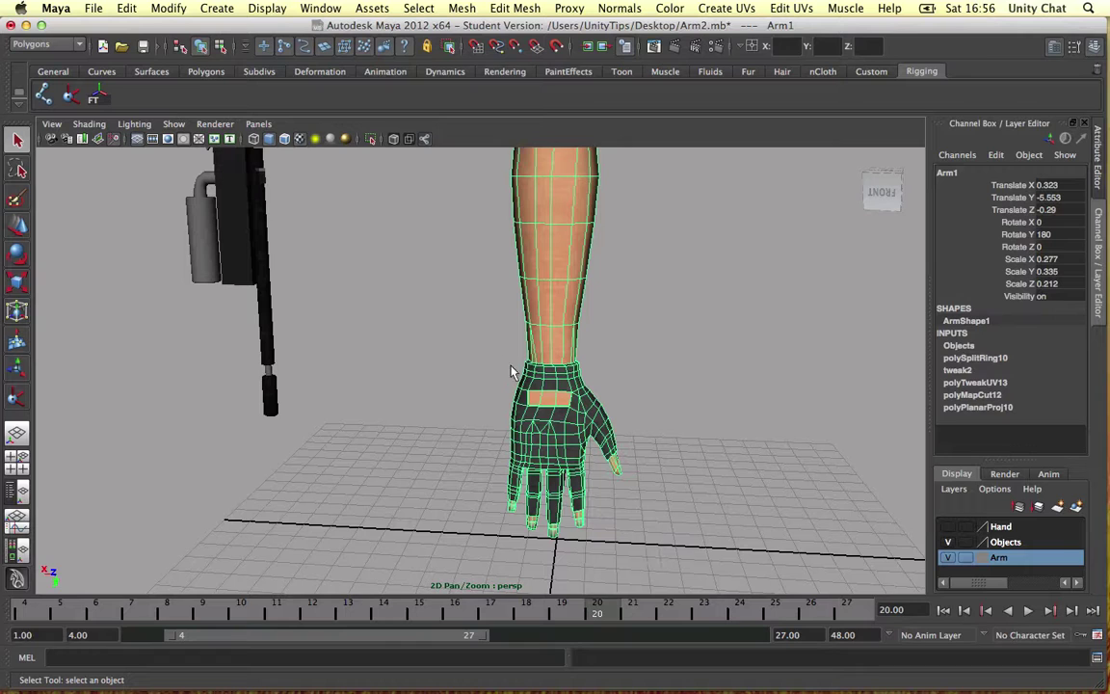
{"action": "left_click", "coordinate": [652, 537]}
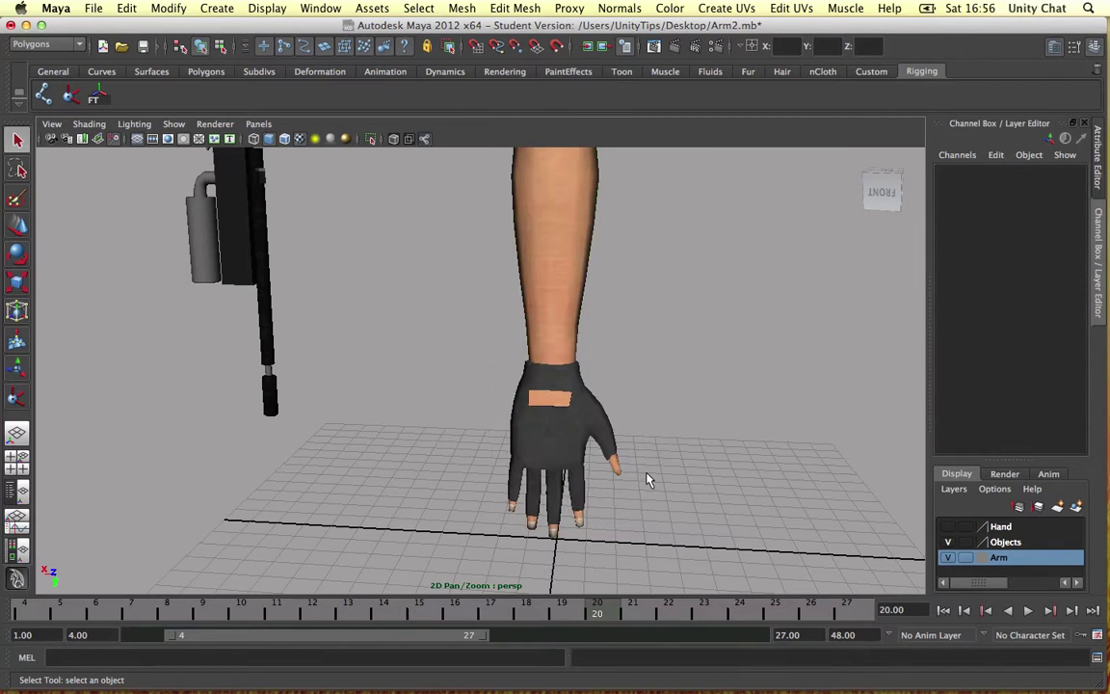
{"action": "left_click_drag", "start_coordinate": [644, 476], "coordinate": [626, 416], "text": "alt"}
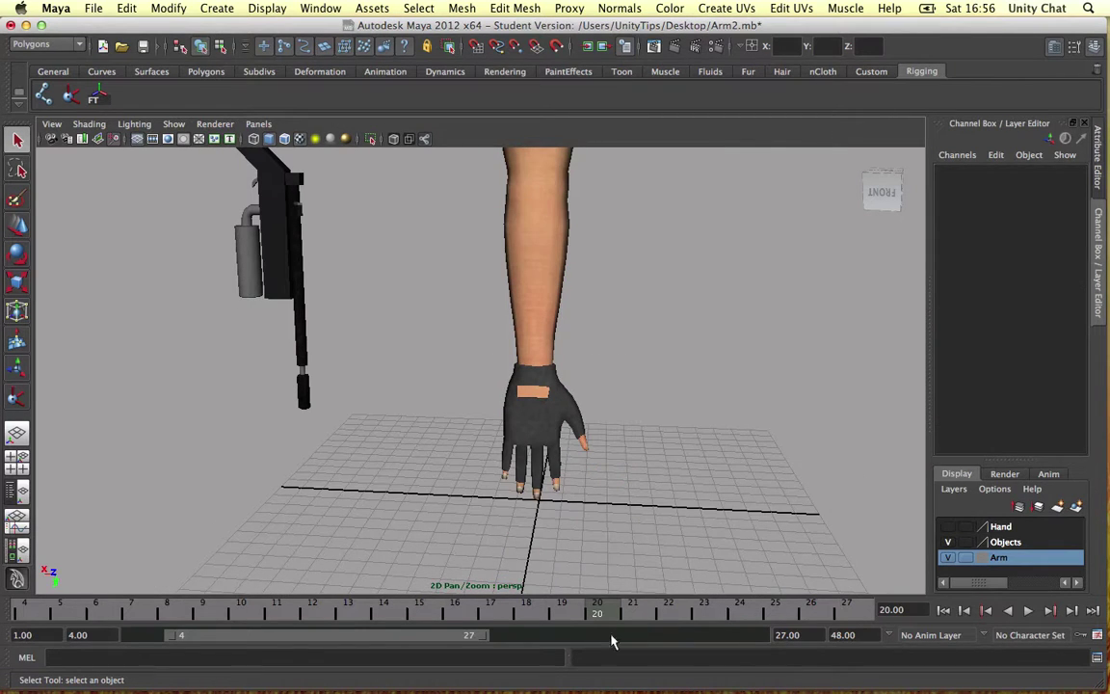
{"action": "scroll", "coordinate": [500, 371], "scroll_direction": "up", "scroll_amount": 2}
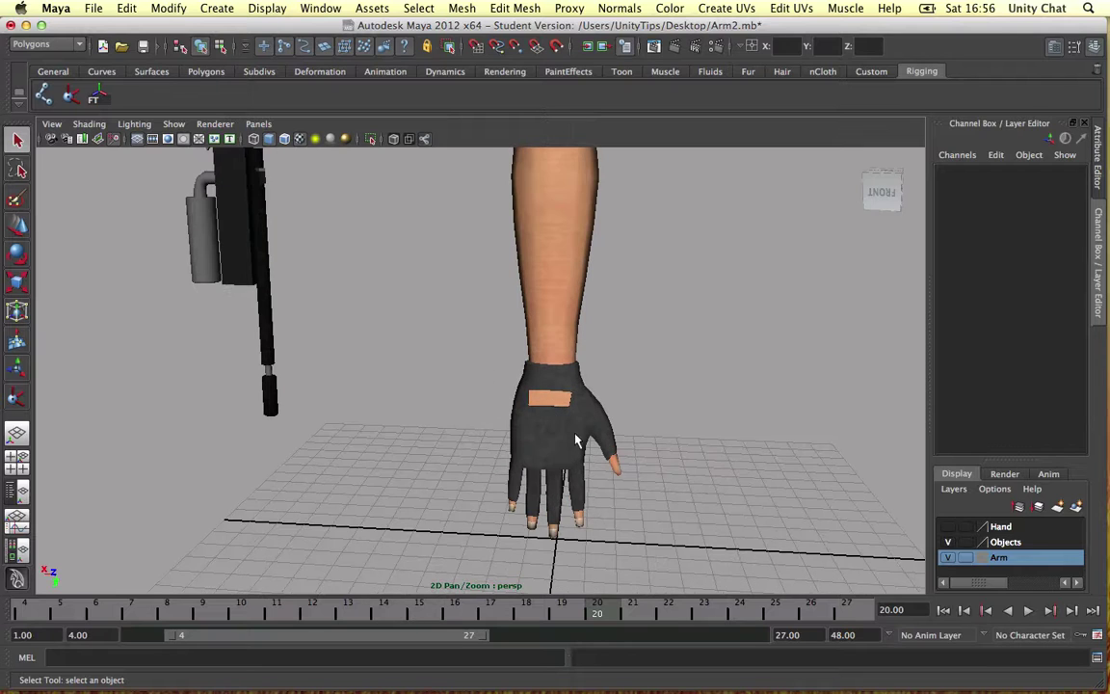
{"action": "left_click_drag", "start_coordinate": [556, 479], "coordinate": [566, 449], "text": "alt"}
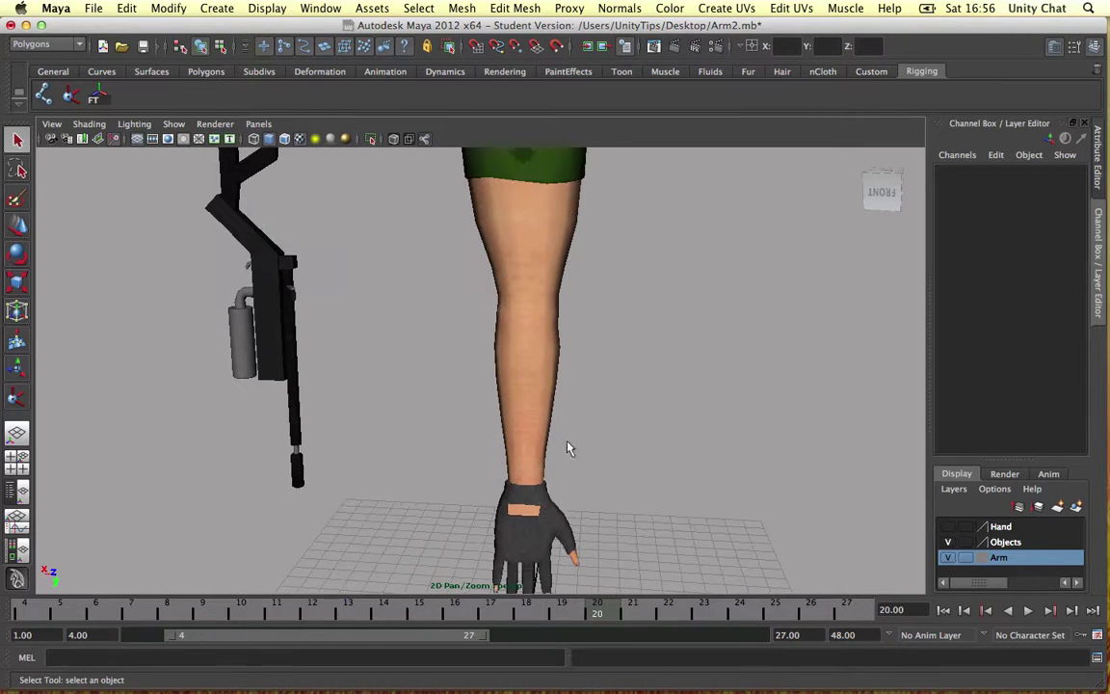
{"action": "scroll", "coordinate": [548, 473], "scroll_direction": "down", "scroll_amount": 2}
{"action": "scroll", "coordinate": [540, 381], "scroll_direction": "down", "scroll_amount": 2}
{"action": "scroll", "coordinate": [511, 374], "scroll_direction": "down", "scroll_amount": 1}
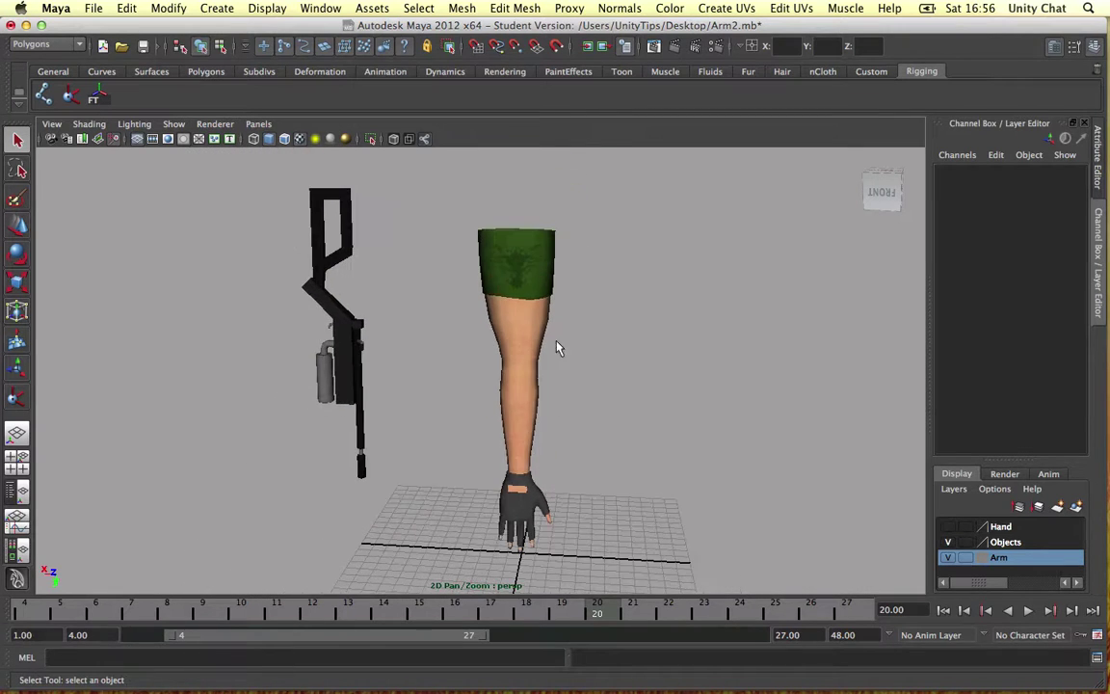
{"action": "left_click", "coordinate": [493, 439]}
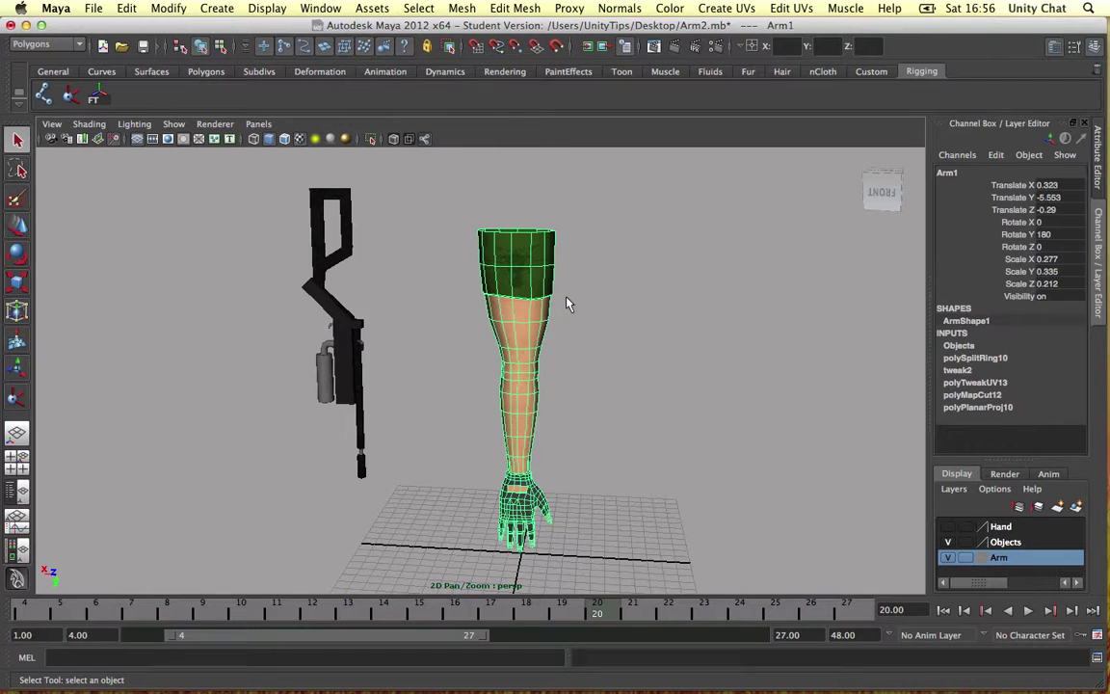
{"action": "left_click", "coordinate": [790, 8]}
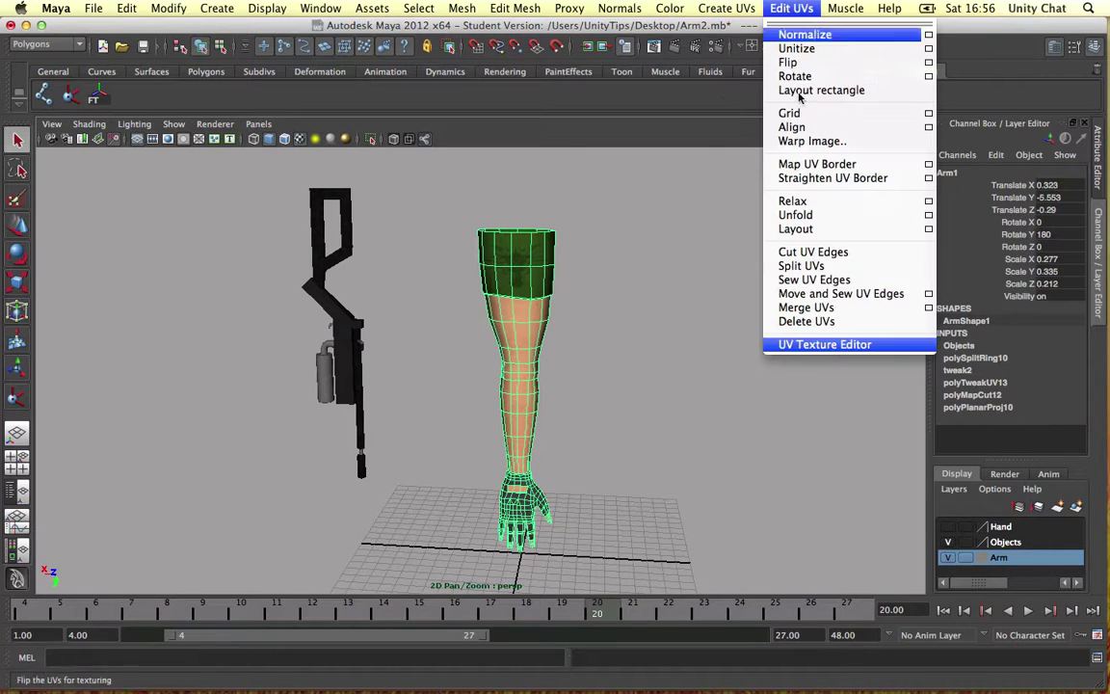
Show Arm1 in the UV Texture Editor and frame its whole UV layout.
{"action": "left_click", "coordinate": [814, 345]}
{"action": "scroll", "coordinate": [838, 313], "scroll_direction": "down", "scroll_amount": 2}
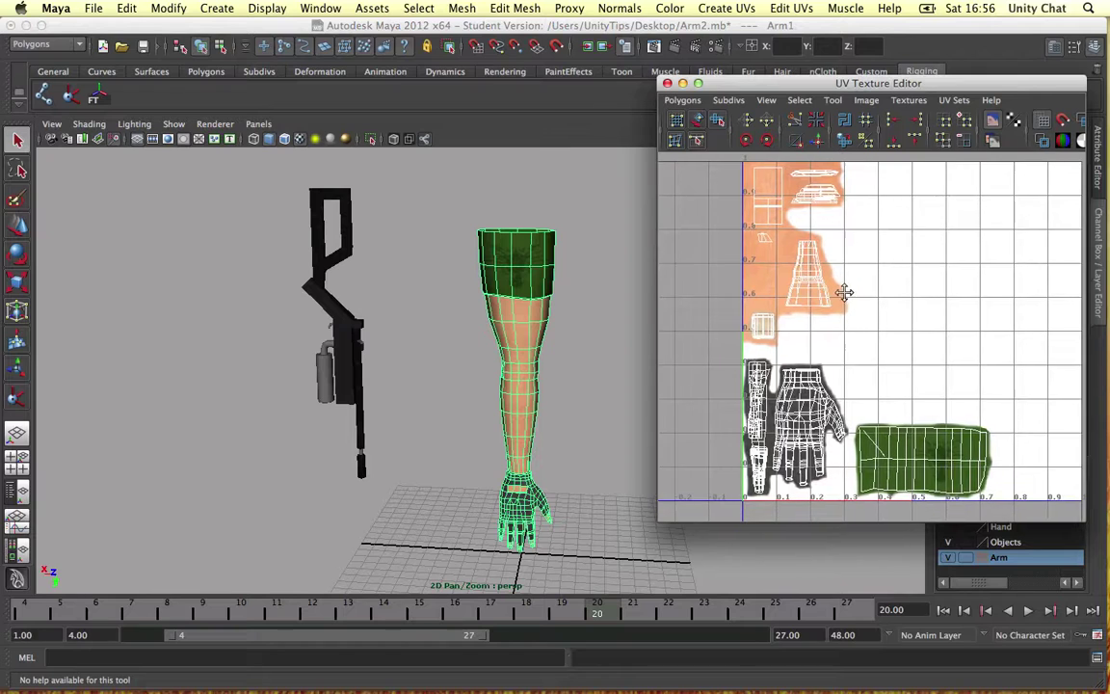
{"action": "scroll", "coordinate": [834, 300], "scroll_direction": "down", "scroll_amount": 1}
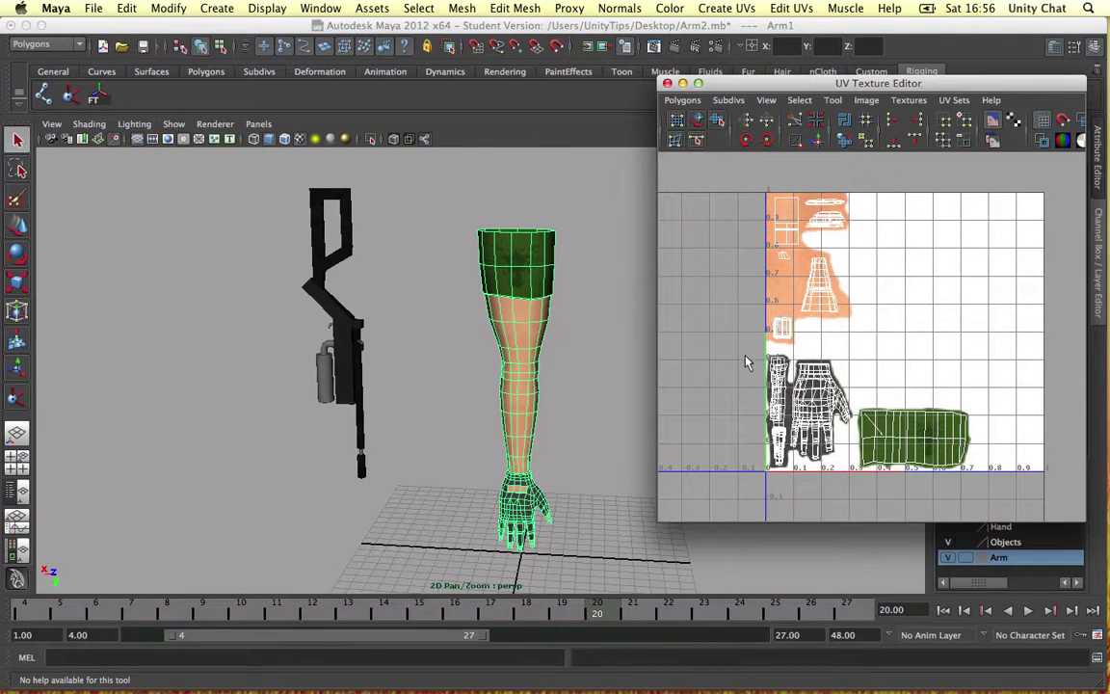
{"action": "scroll", "coordinate": [743, 363], "scroll_direction": "up", "scroll_amount": 1}
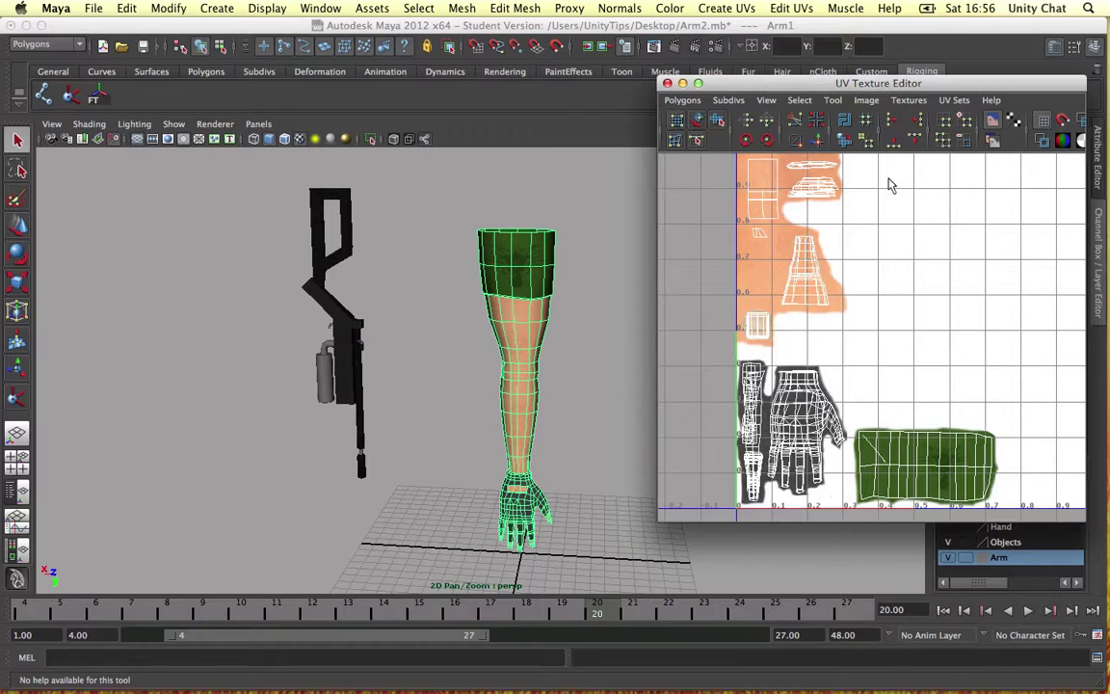
{"action": "middle_click_drag", "start_coordinate": [806, 282], "coordinate": [812, 322], "text": "alt"}
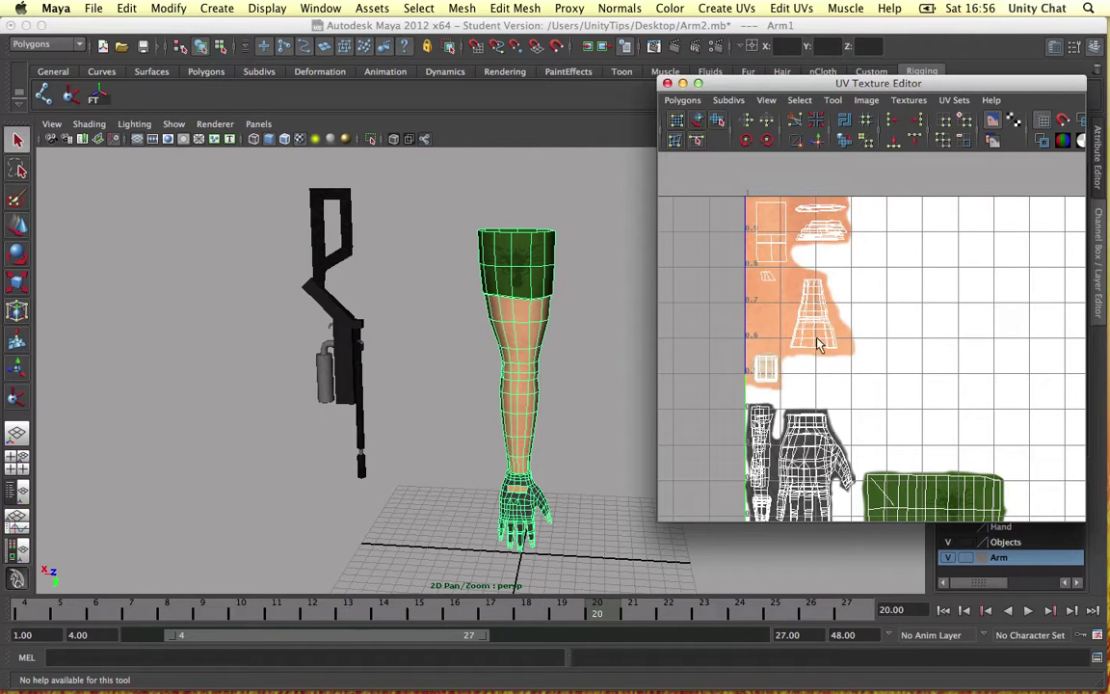
{"action": "middle_click_drag", "start_coordinate": [771, 243], "coordinate": [737, 207], "text": "alt"}
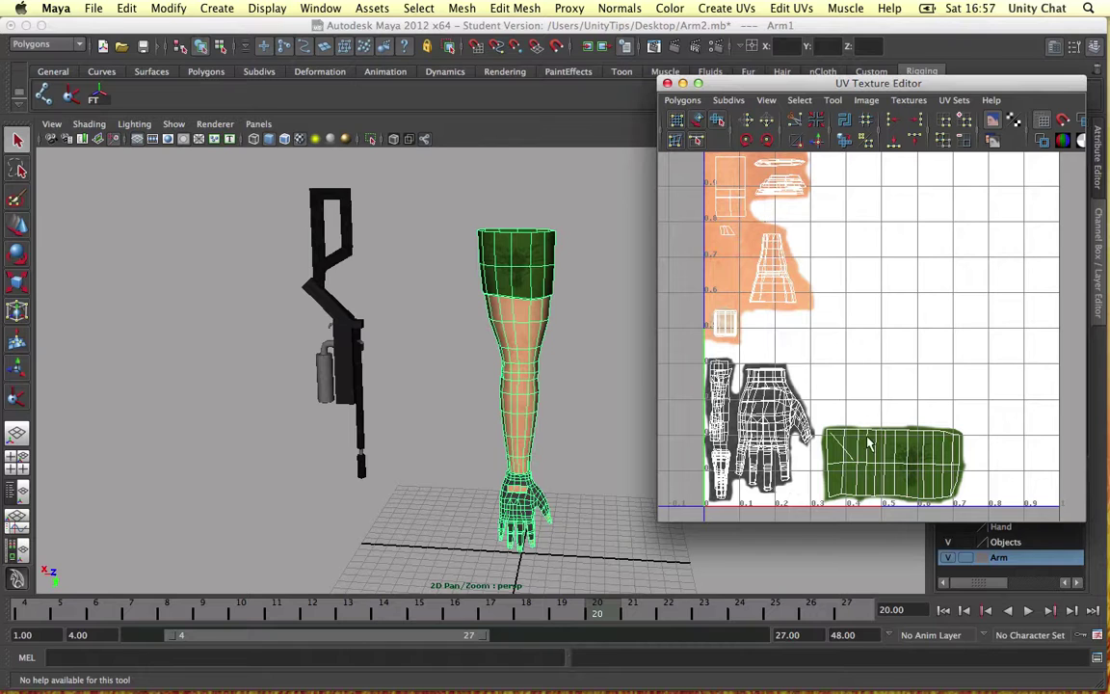
{"action": "middle_click_drag", "start_coordinate": [806, 361], "coordinate": [827, 379], "text": "alt"}
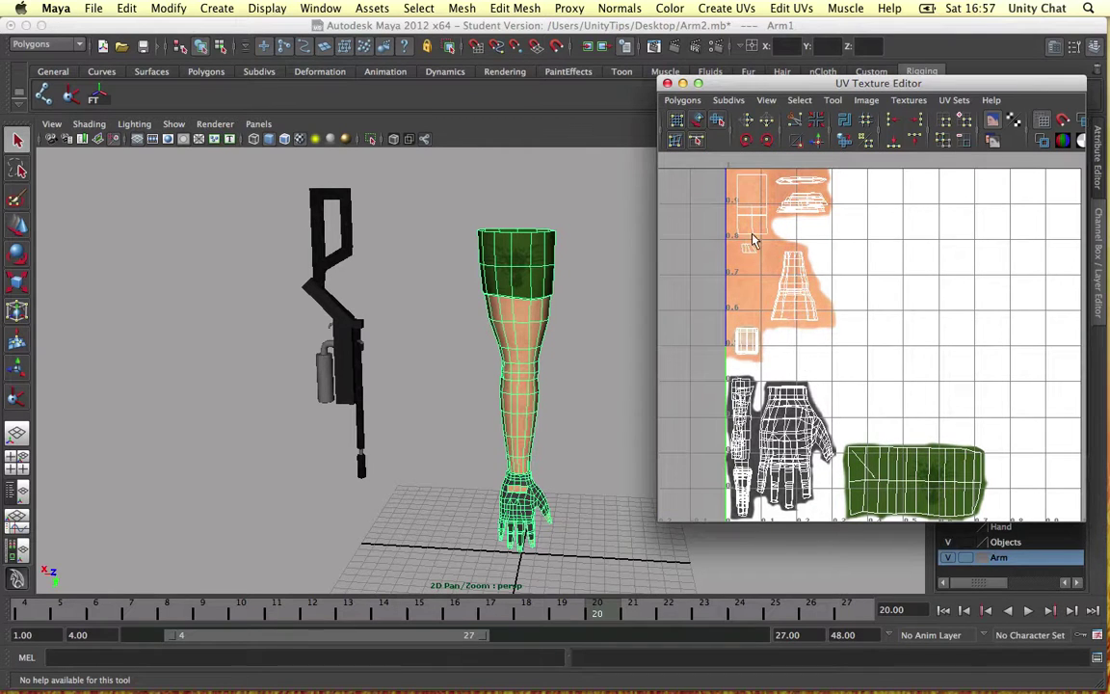
{"action": "middle_click_drag", "start_coordinate": [753, 241], "coordinate": [708, 222], "text": "alt"}
{"action": "scroll", "coordinate": [721, 208], "scroll_direction": "down", "scroll_amount": 2}
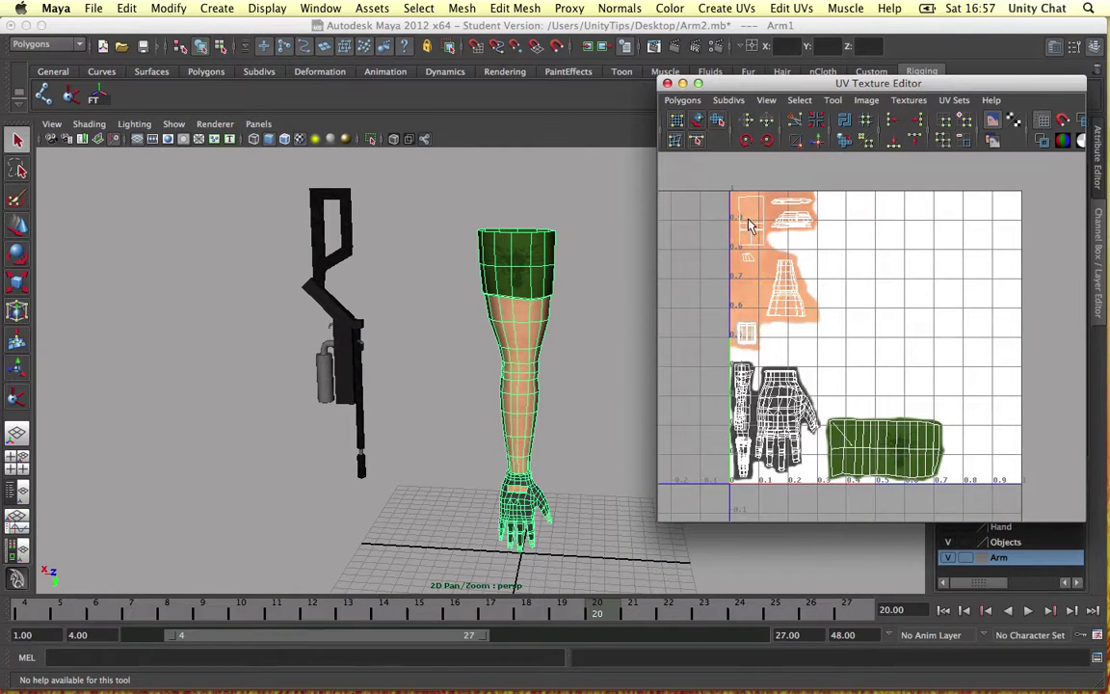
{"action": "scroll", "coordinate": [752, 226], "scroll_direction": "up", "scroll_amount": 2}
{"action": "scroll", "coordinate": [809, 289], "scroll_direction": "down", "scroll_amount": 2}
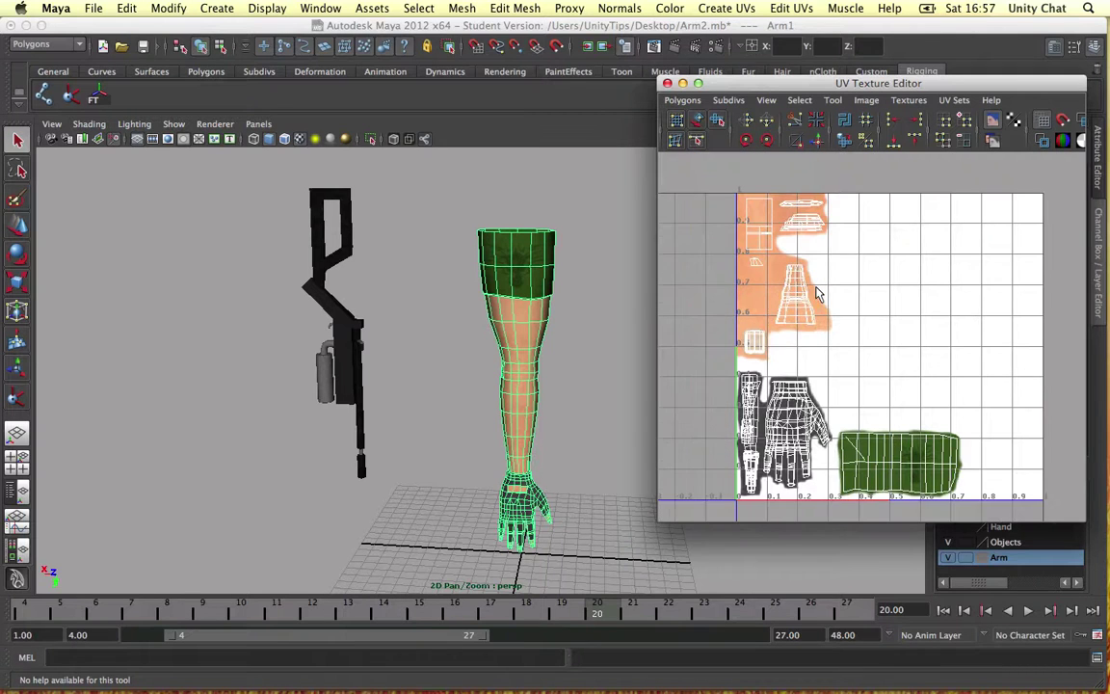
{"action": "middle_click_drag", "start_coordinate": [799, 281], "coordinate": [781, 284], "text": "alt"}
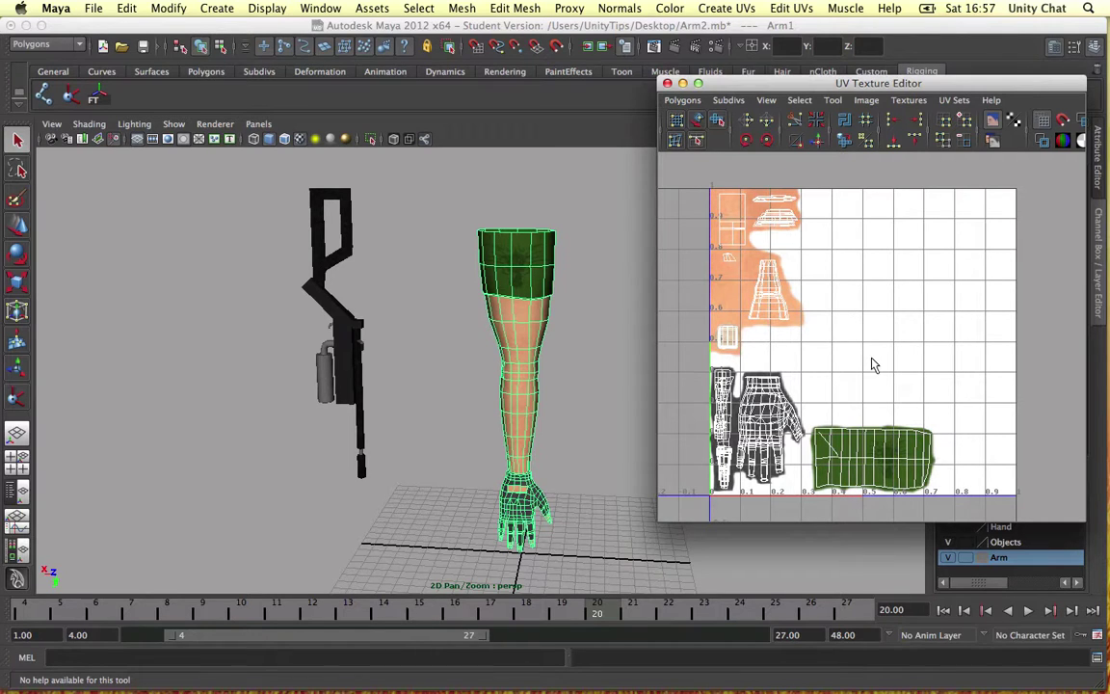
View the arm's sleeve and glove textures unselected from a new angle.
{"action": "left_click_drag", "start_coordinate": [449, 301], "coordinate": [461, 285], "text": "alt"}
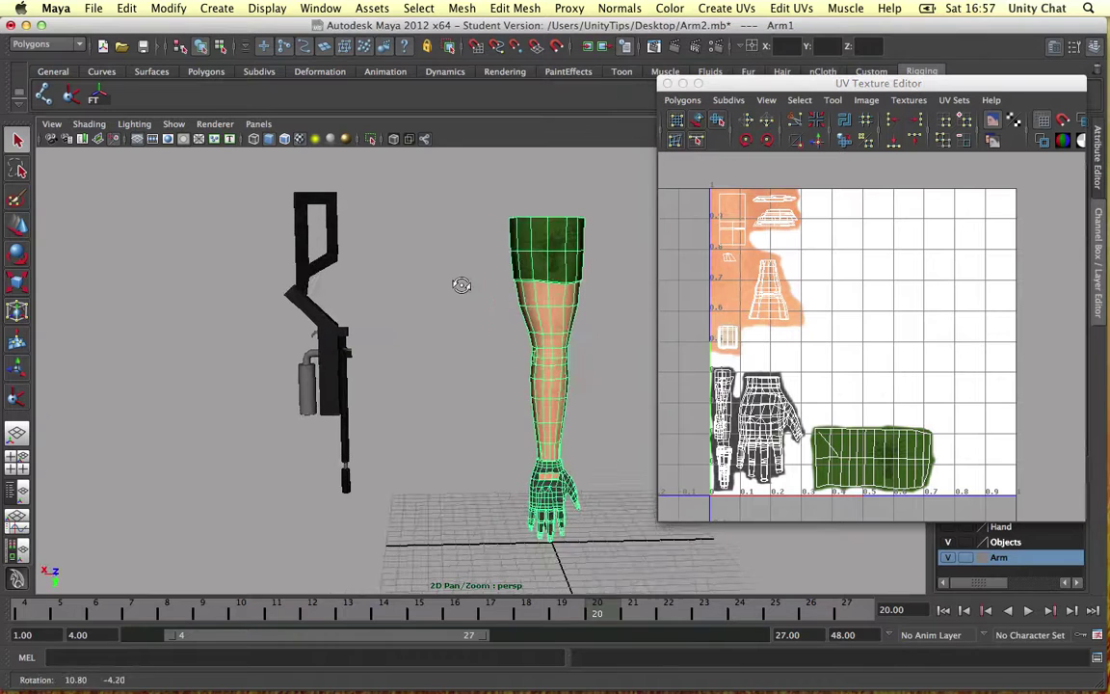
{"action": "left_click", "coordinate": [483, 285]}
{"action": "left_click", "coordinate": [528, 235]}
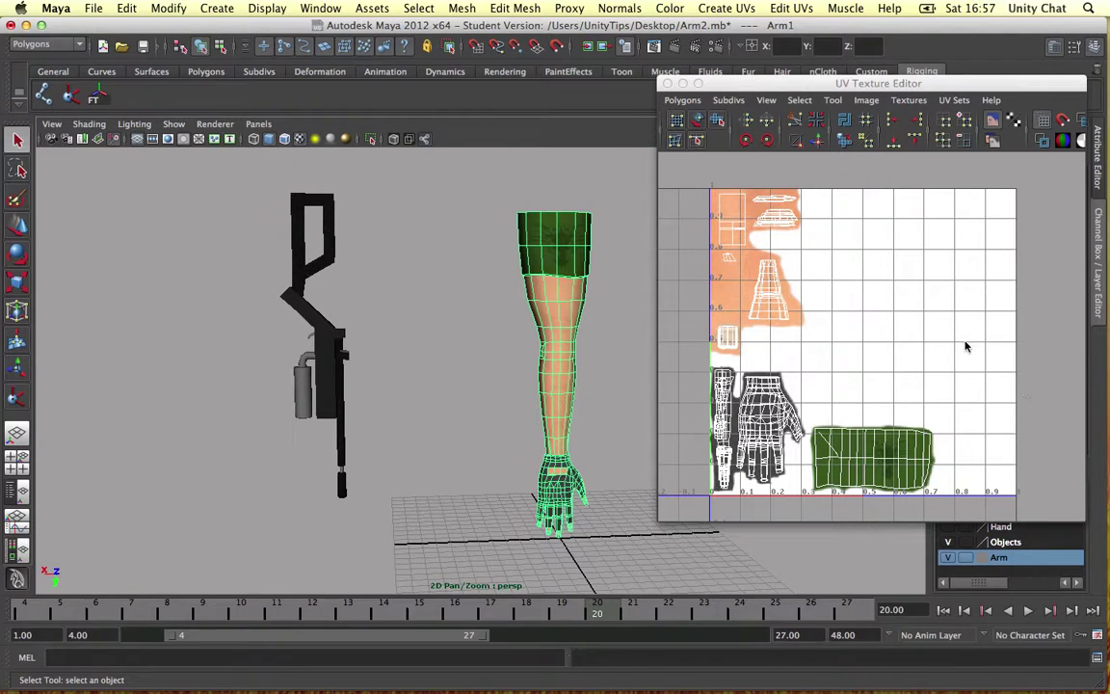
{"action": "left_click", "coordinate": [507, 326]}
{"action": "middle_click_drag", "start_coordinate": [521, 334], "coordinate": [489, 332], "text": "alt"}
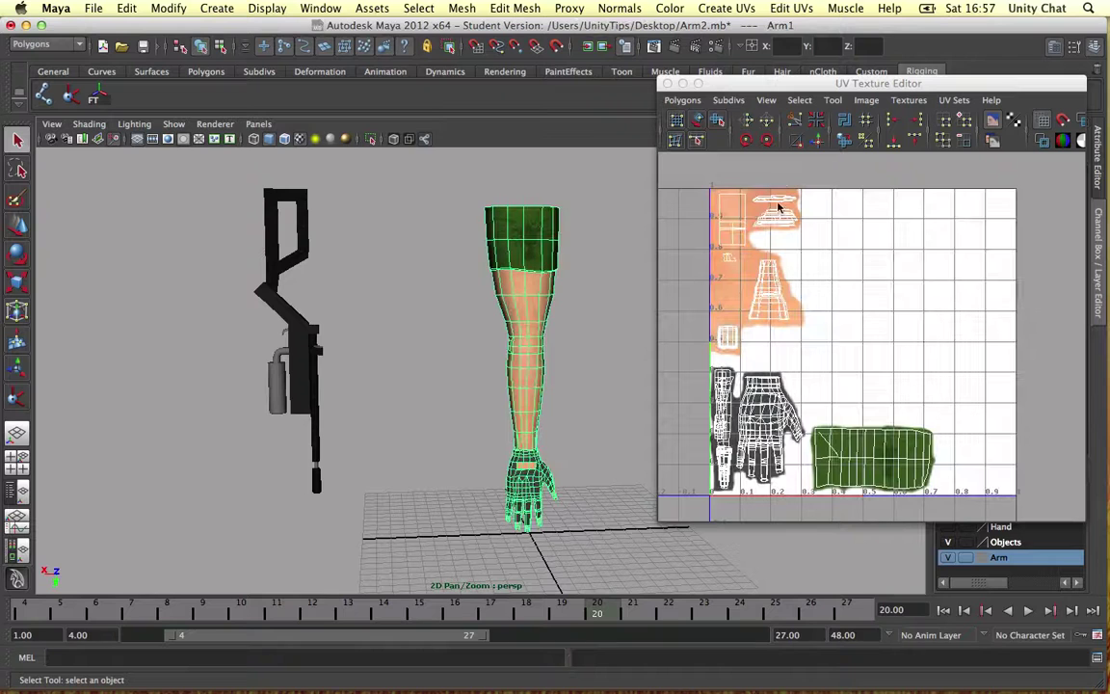
{"action": "left_click", "coordinate": [591, 421]}
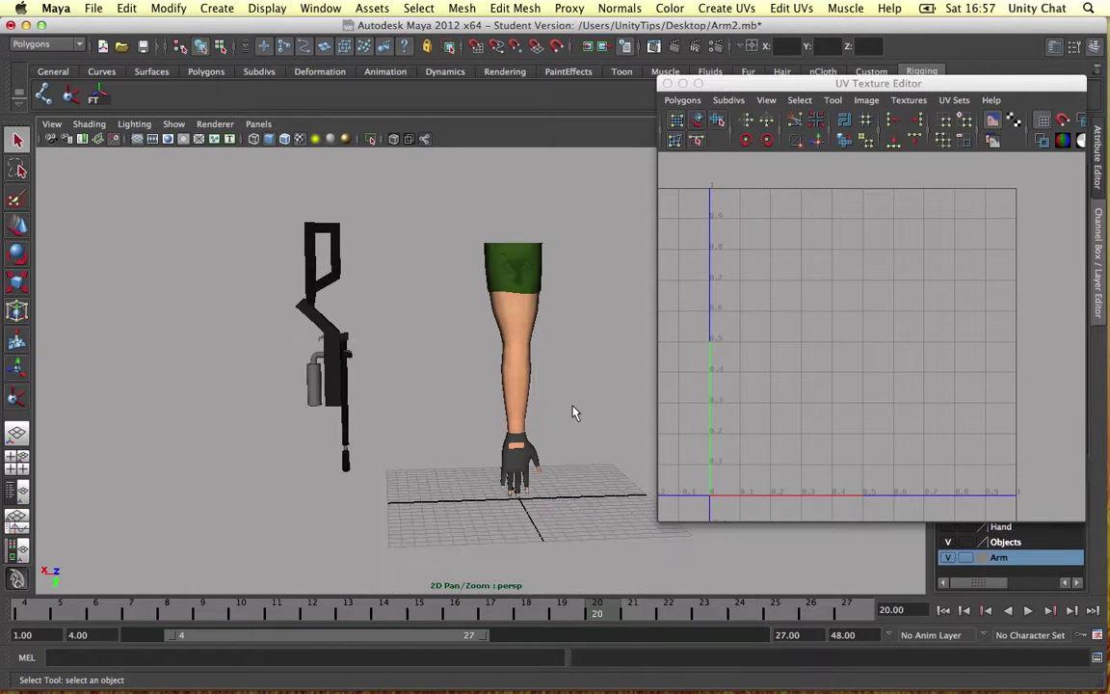
{"action": "left_click_drag", "start_coordinate": [582, 391], "coordinate": [562, 395], "text": "alt"}
{"action": "mouse_move", "coordinate": [534, 385]}
{"action": "middle_mouse_down", "text": "alt"}
{"action": "mouse_move", "coordinate": [469, 383]}
{"action": "mouse_move", "coordinate": [505, 377]}
{"action": "middle_mouse_up", "text": "alt"}
Toggle Arm1's selection repeatedly to match its UV layout against its textures.
{"action": "left_click", "coordinate": [503, 377]}
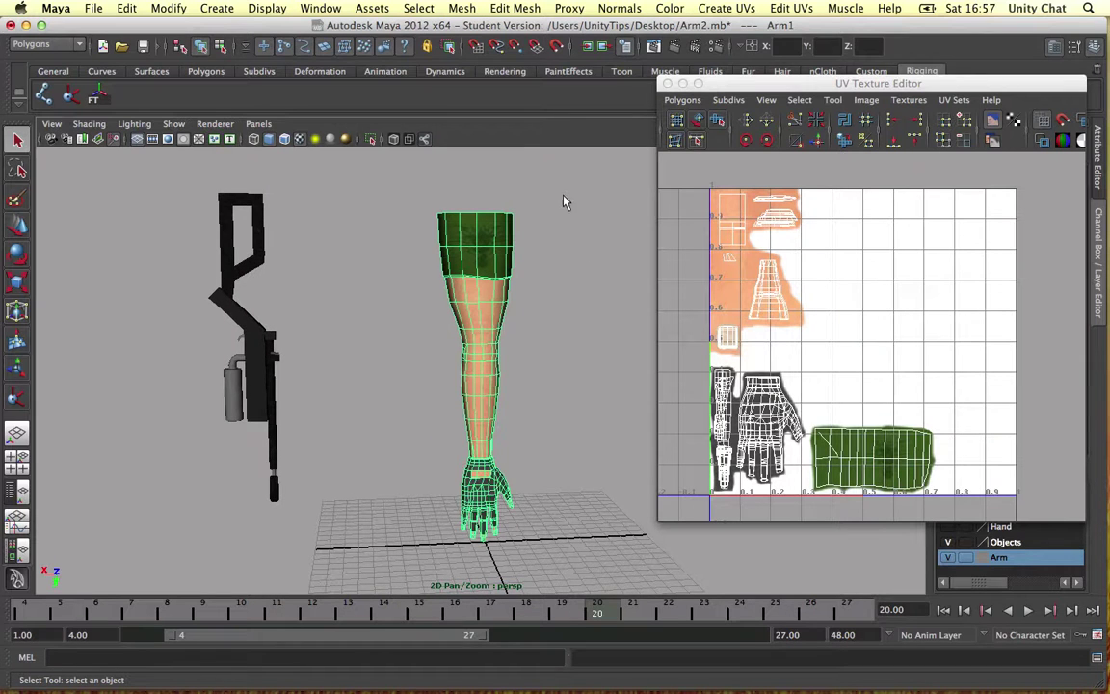
{"action": "left_click", "coordinate": [421, 398]}
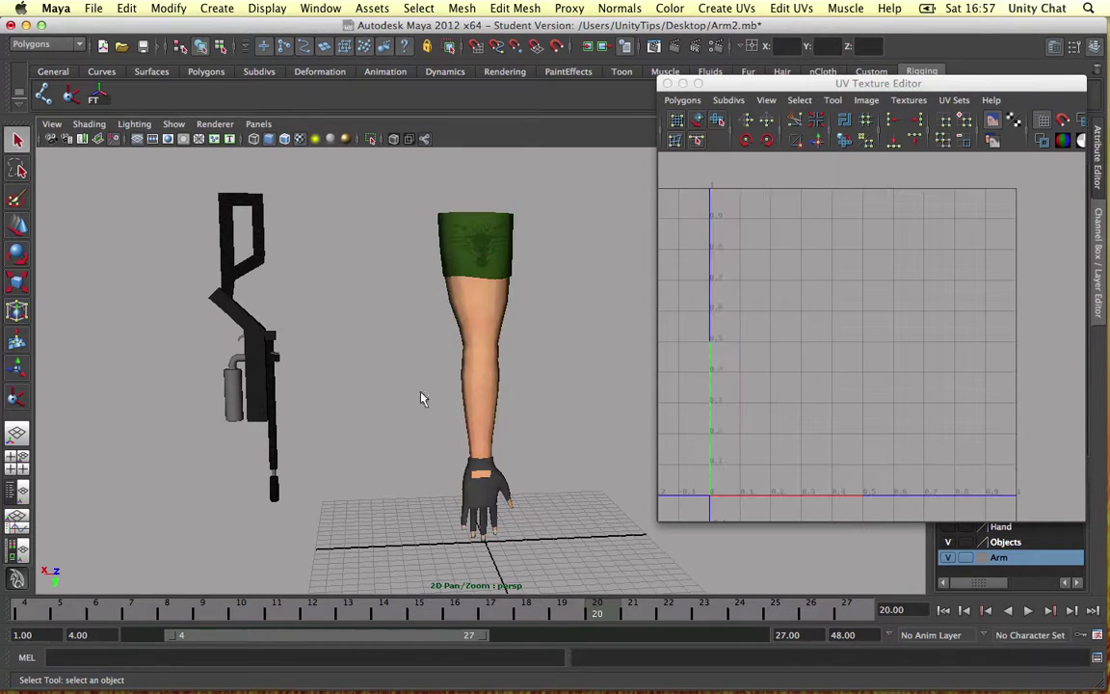
{"action": "left_click", "coordinate": [498, 242]}
{"action": "left_click", "coordinate": [540, 246]}
{"action": "left_click", "coordinate": [492, 255]}
{"action": "right_click_drag", "start_coordinate": [554, 272], "coordinate": [528, 254], "text": "alt"}
{"action": "left_click_drag", "start_coordinate": [538, 260], "coordinate": [617, 231], "text": "alt"}
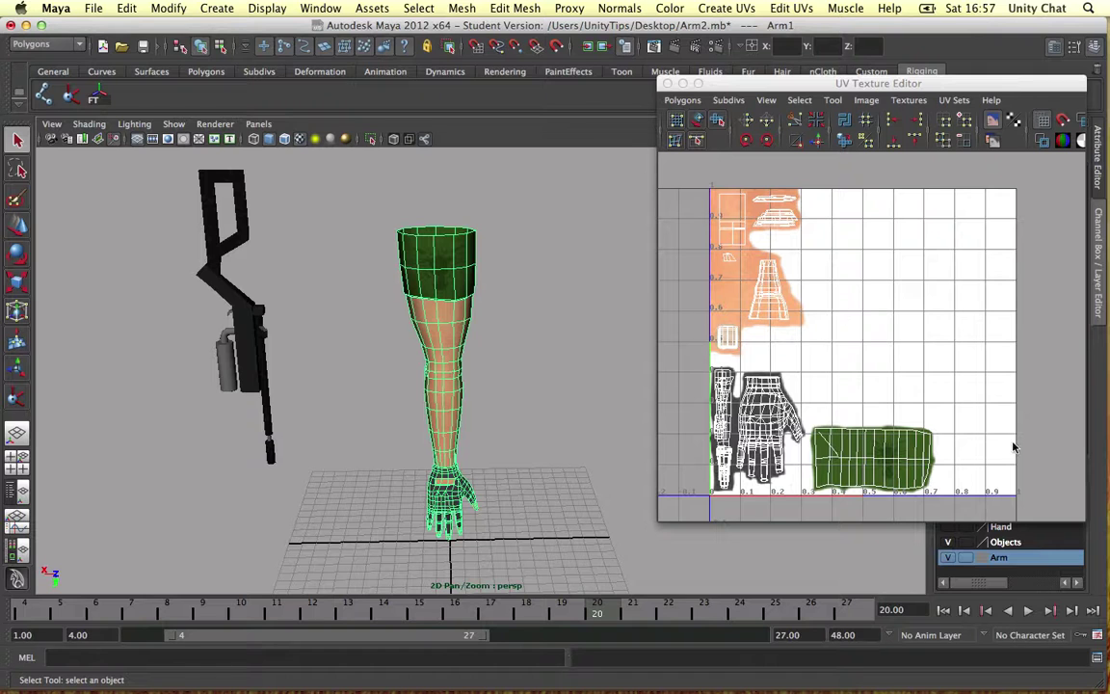
Close the UV Texture Editor, clear the selection, and select the Gun mesh.
{"action": "left_click", "coordinate": [666, 84]}
{"action": "middle_click_drag", "start_coordinate": [449, 262], "coordinate": [460, 290], "text": "alt"}
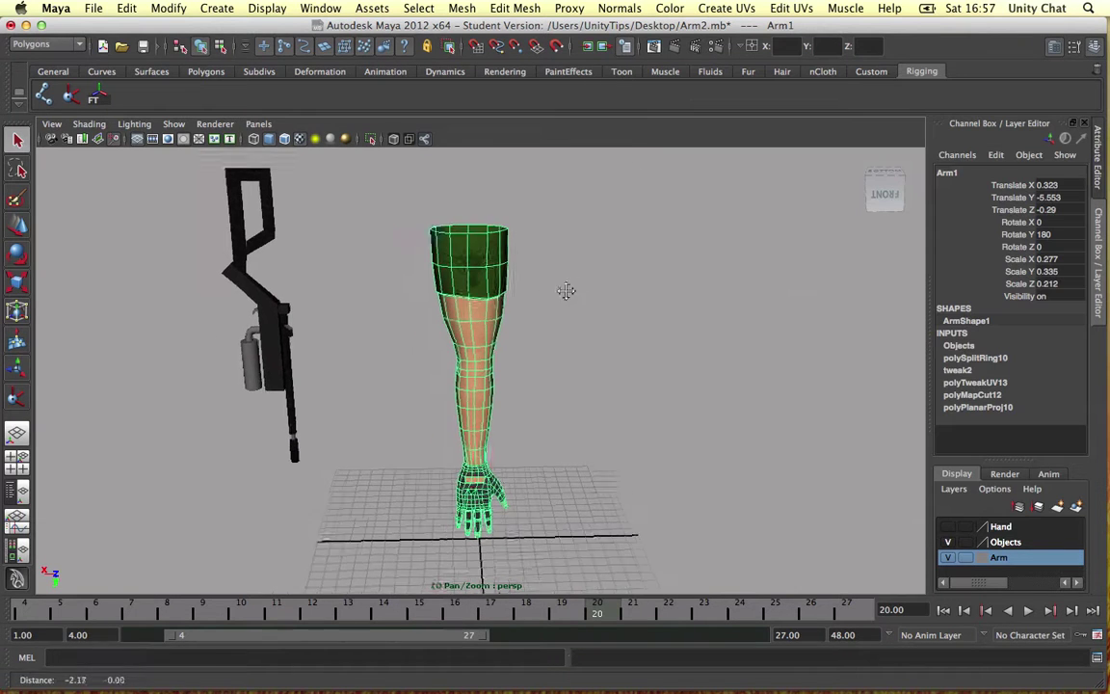
{"action": "left_click", "coordinate": [460, 290]}
{"action": "left_click_drag", "start_coordinate": [342, 337], "coordinate": [511, 345], "text": "alt"}
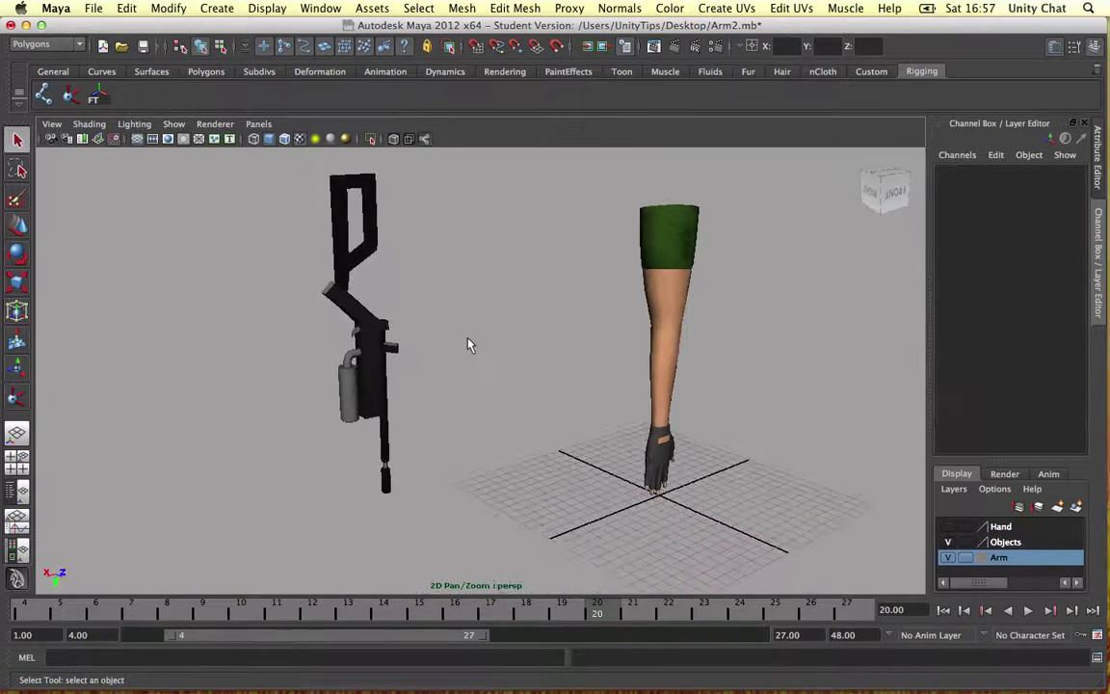
{"action": "scroll", "coordinate": [512, 345], "scroll_direction": "up", "scroll_amount": 5}
{"action": "left_click", "coordinate": [486, 375]}
{"action": "scroll", "coordinate": [562, 325], "scroll_direction": "down", "scroll_amount": 5}
{"action": "scroll", "coordinate": [575, 374], "scroll_direction": "up", "scroll_amount": 1}
{"action": "left_click", "coordinate": [321, 8]}
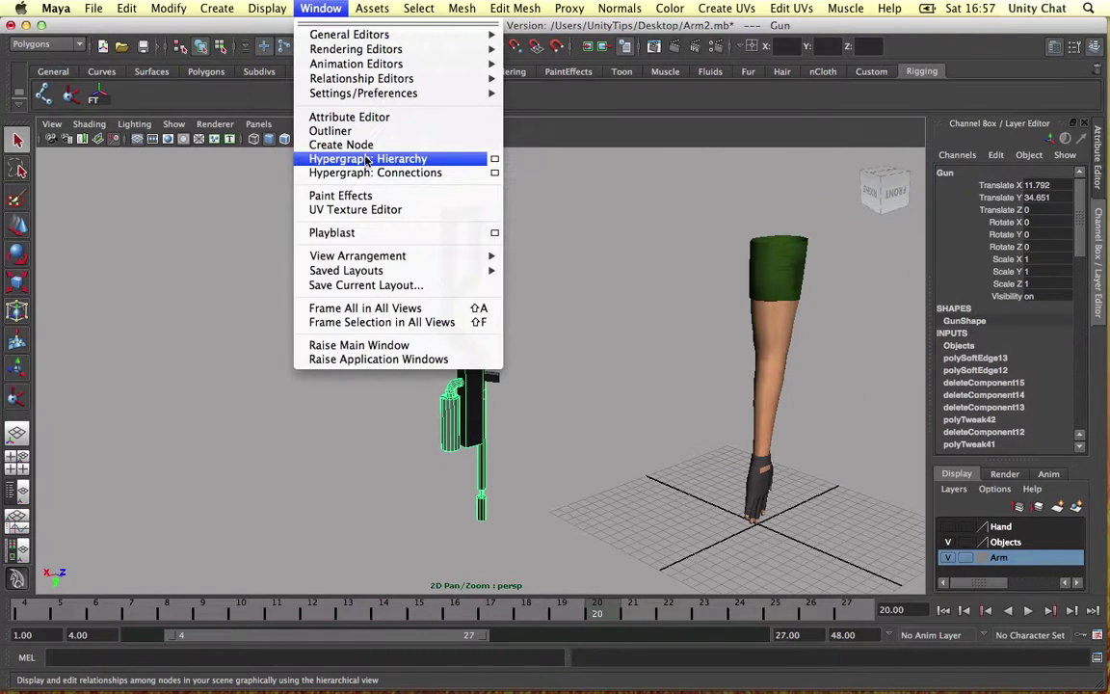
{"action": "left_click", "coordinate": [366, 159]}
{"action": "left_click_drag", "start_coordinate": [656, 263], "coordinate": [688, 224]}
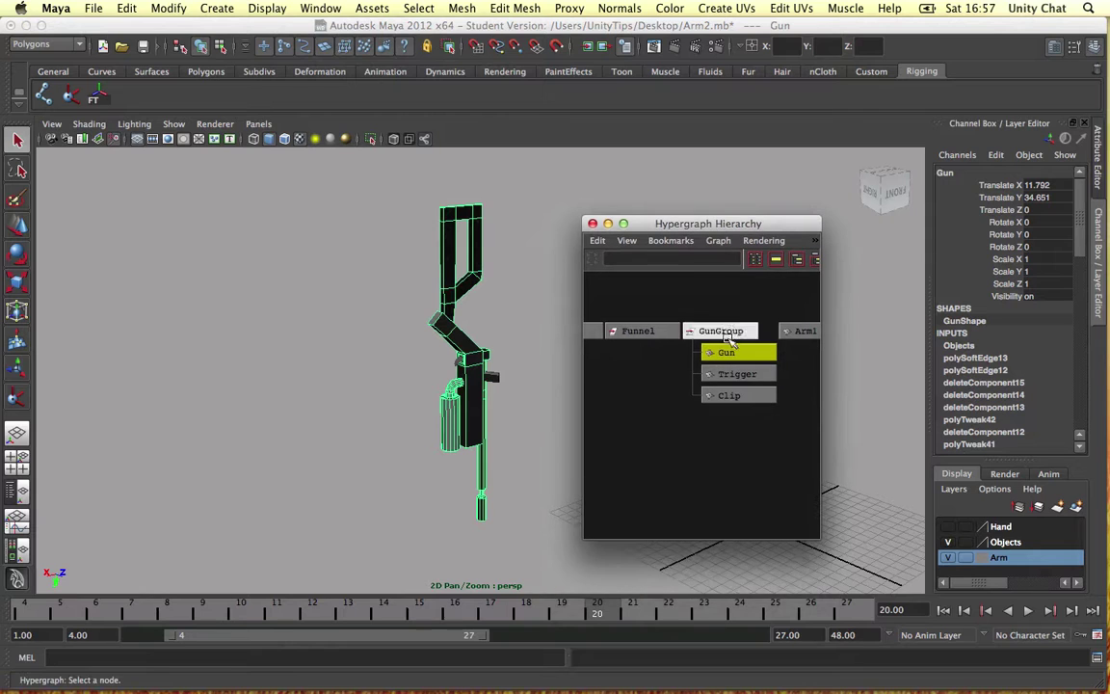
{"action": "left_click", "coordinate": [718, 374]}
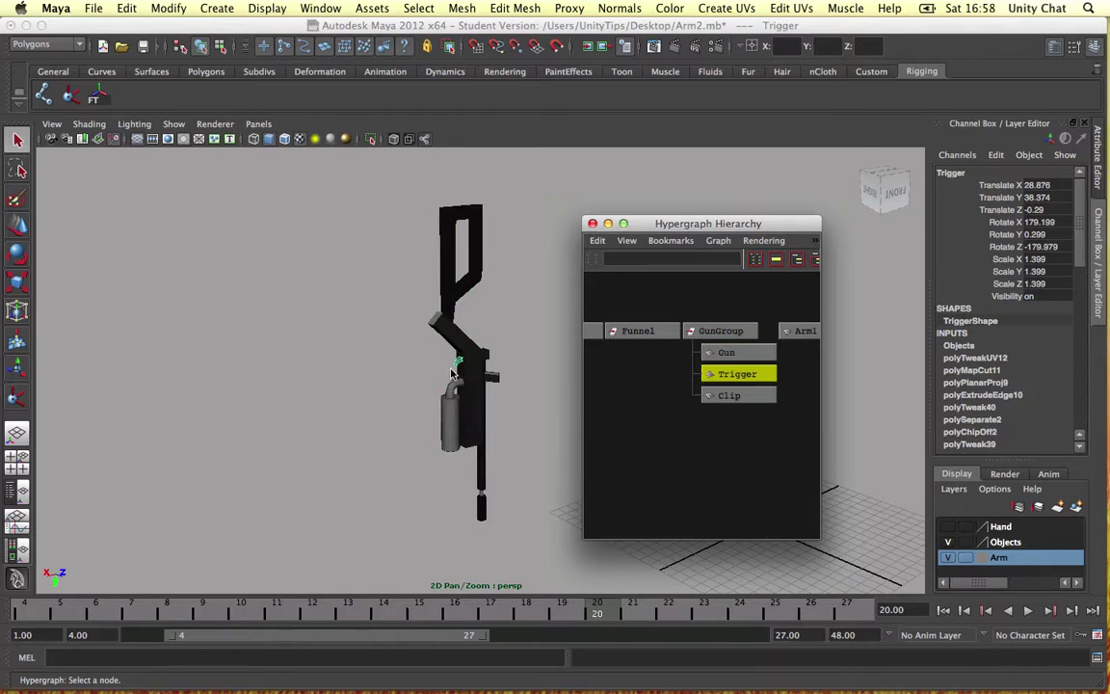
{"action": "key", "text": "e"}
{"action": "scroll", "coordinate": [465, 367], "scroll_direction": "up", "scroll_amount": 3}
{"action": "mouse_move", "coordinate": [412, 305]}
{"action": "left_mouse_down"}
{"action": "mouse_move", "coordinate": [459, 328]}
{"action": "mouse_move", "coordinate": [482, 274]}
{"action": "left_mouse_up"}
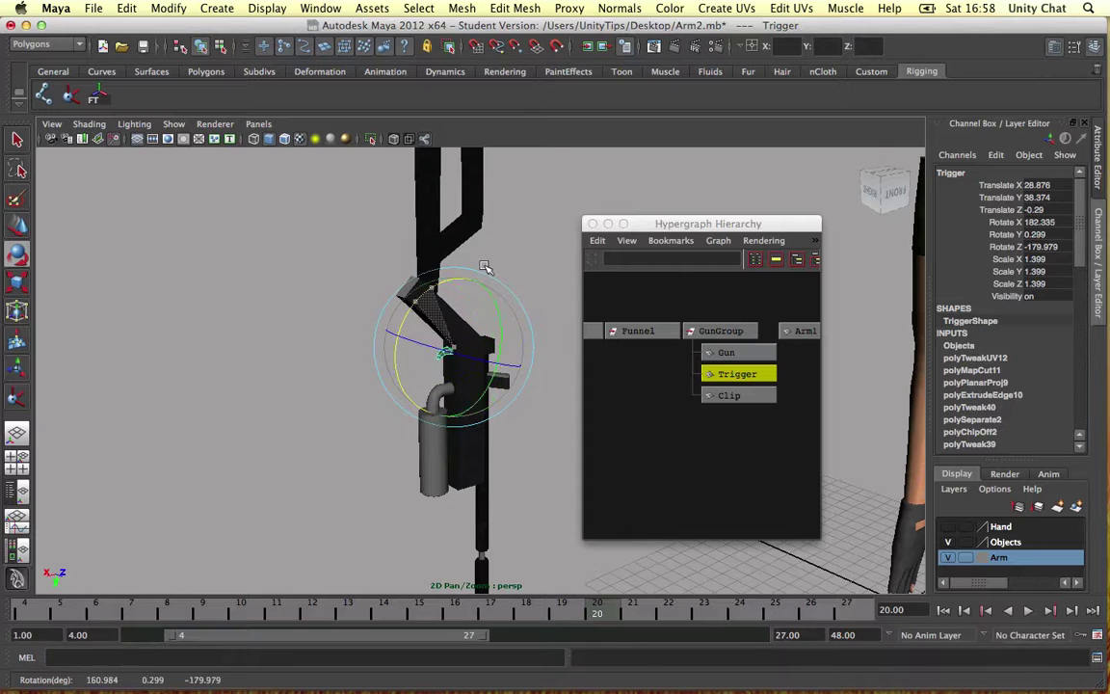
{"action": "key", "text": "z"}
{"action": "left_click", "coordinate": [723, 395]}
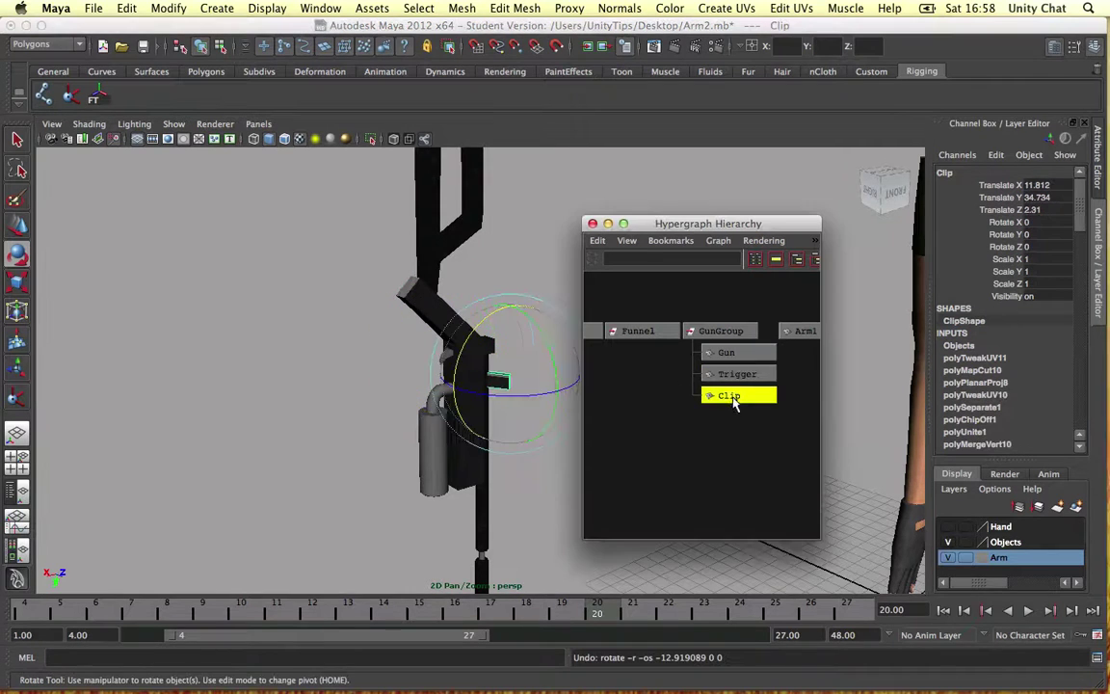
{"action": "key", "text": "w"}
{"action": "mouse_move", "coordinate": [674, 223]}
{"action": "left_mouse_down"}
{"action": "mouse_move", "coordinate": [741, 166]}
{"action": "mouse_move", "coordinate": [820, 142]}
{"action": "left_mouse_up"}
{"action": "mouse_move", "coordinate": [530, 388]}
{"action": "left_mouse_down"}
{"action": "mouse_move", "coordinate": [568, 387]}
{"action": "mouse_move", "coordinate": [500, 352]}
{"action": "left_mouse_up"}
{"action": "key", "text": "z"}
{"action": "key", "text": "z"}
{"action": "key", "text": "z"}
{"action": "key", "text": "z"}
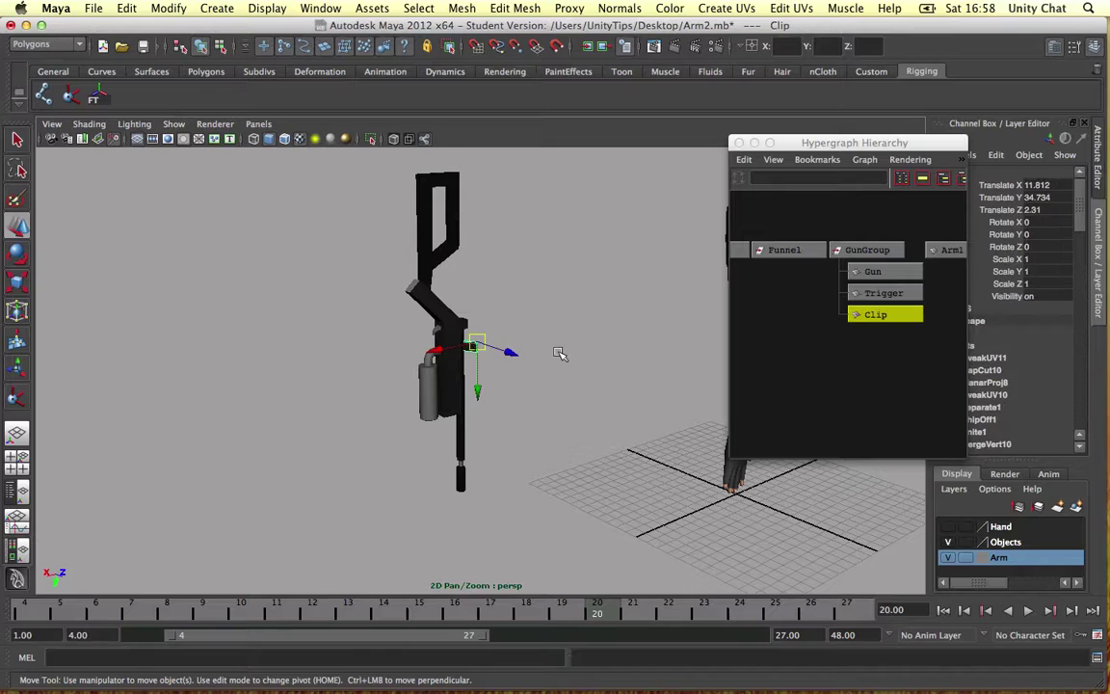
{"action": "left_click", "coordinate": [574, 339]}
{"action": "left_click_drag", "start_coordinate": [525, 375], "coordinate": [500, 374], "text": "alt"}
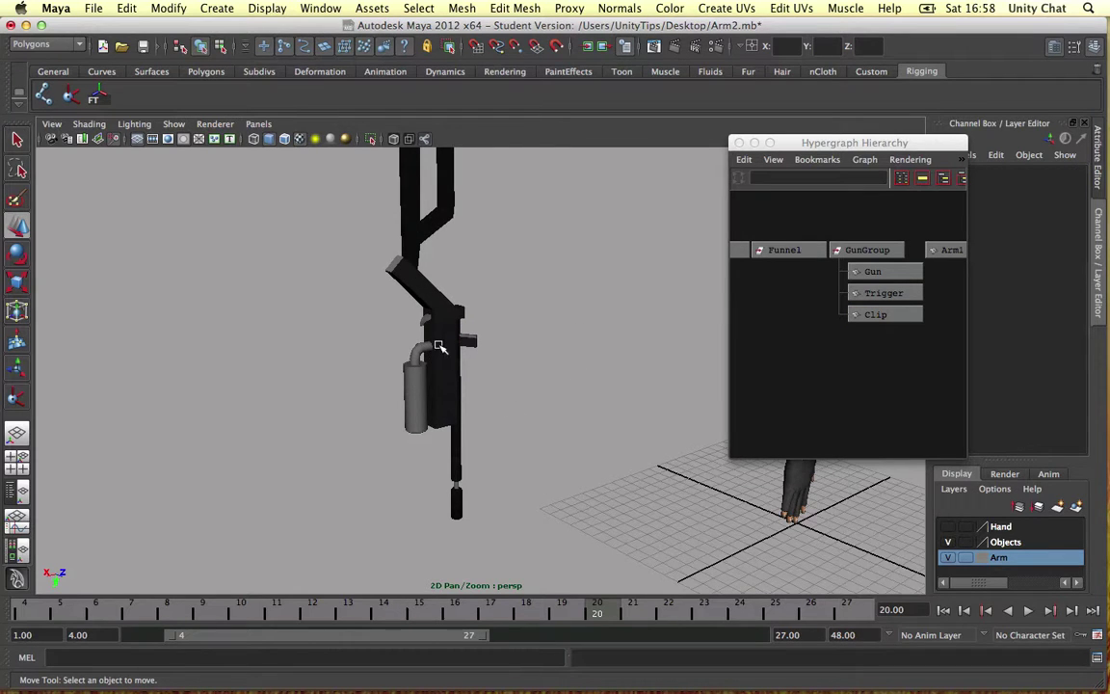
Close the Hypergraph and zoom out to show both the gun and arm.
{"action": "left_click", "coordinate": [739, 143]}
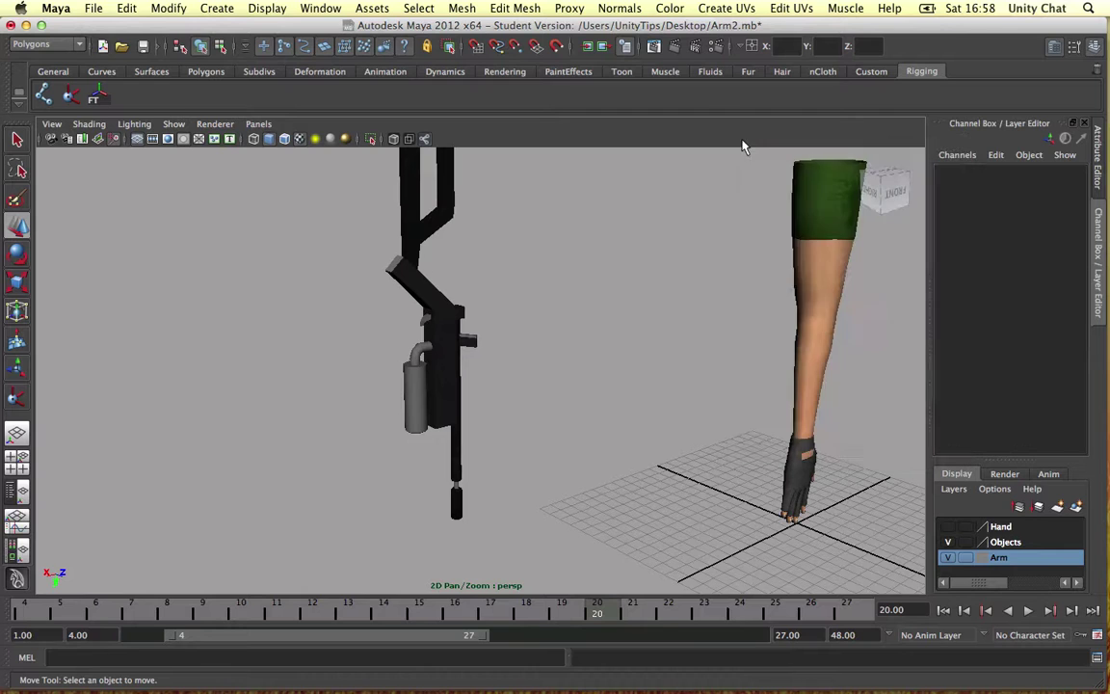
{"action": "mouse_move", "coordinate": [743, 145]}
{"action": "left_mouse_down", "text": "alt"}
{"action": "mouse_move", "coordinate": [650, 243]}
{"action": "mouse_move", "coordinate": [627, 243]}
{"action": "left_mouse_up", "text": "alt"}
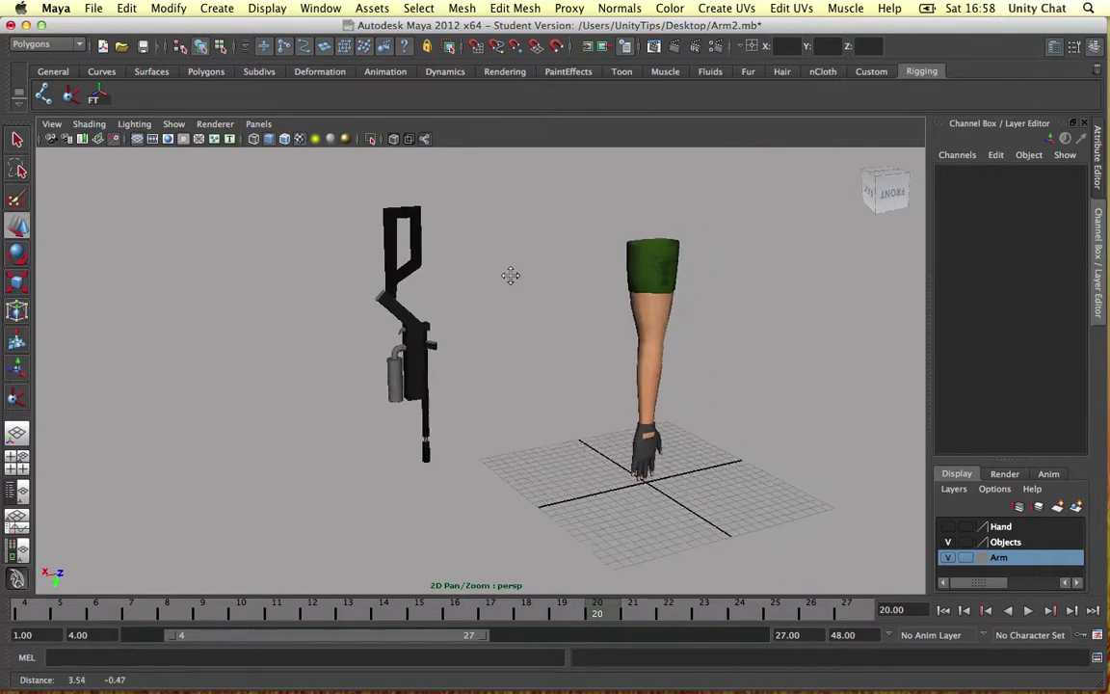
{"action": "scroll", "coordinate": [495, 270], "scroll_direction": "up", "scroll_amount": 5}
Select Arm1, orbit to view it upright, and shift the timeline's frame range.
{"action": "left_click", "coordinate": [642, 400]}
{"action": "left_click_drag", "start_coordinate": [686, 421], "coordinate": [578, 383], "text": "alt"}
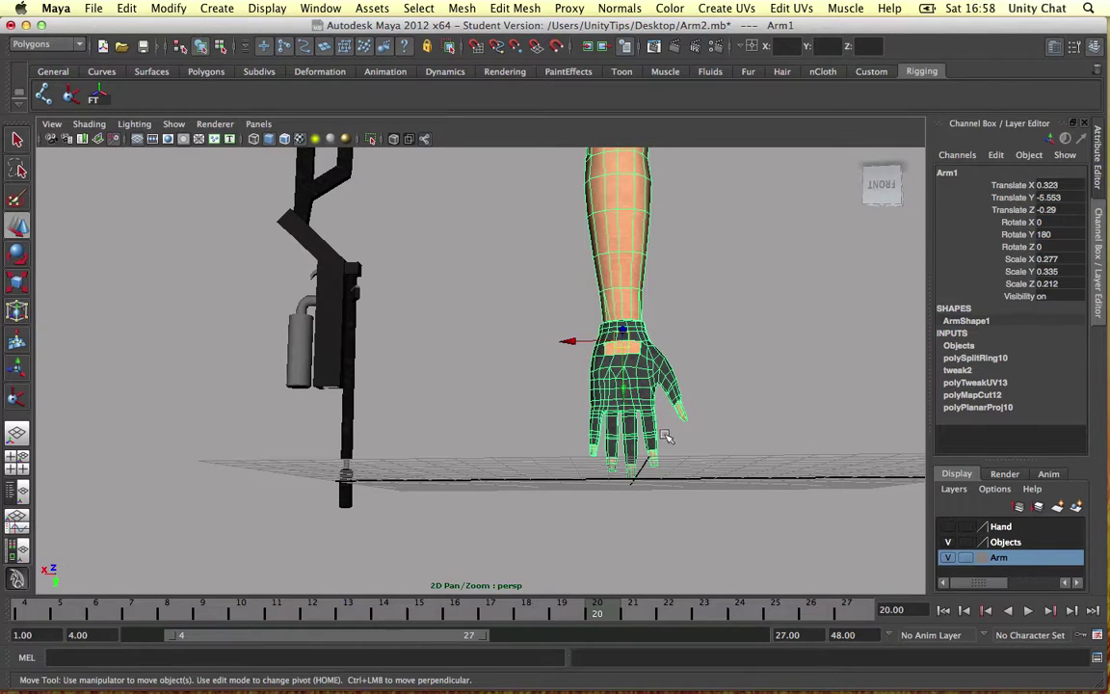
{"action": "mouse_move", "coordinate": [612, 310]}
{"action": "left_mouse_down", "text": "alt"}
{"action": "mouse_move", "coordinate": [674, 334]}
{"action": "mouse_move", "coordinate": [682, 365]}
{"action": "left_mouse_up", "text": "alt"}
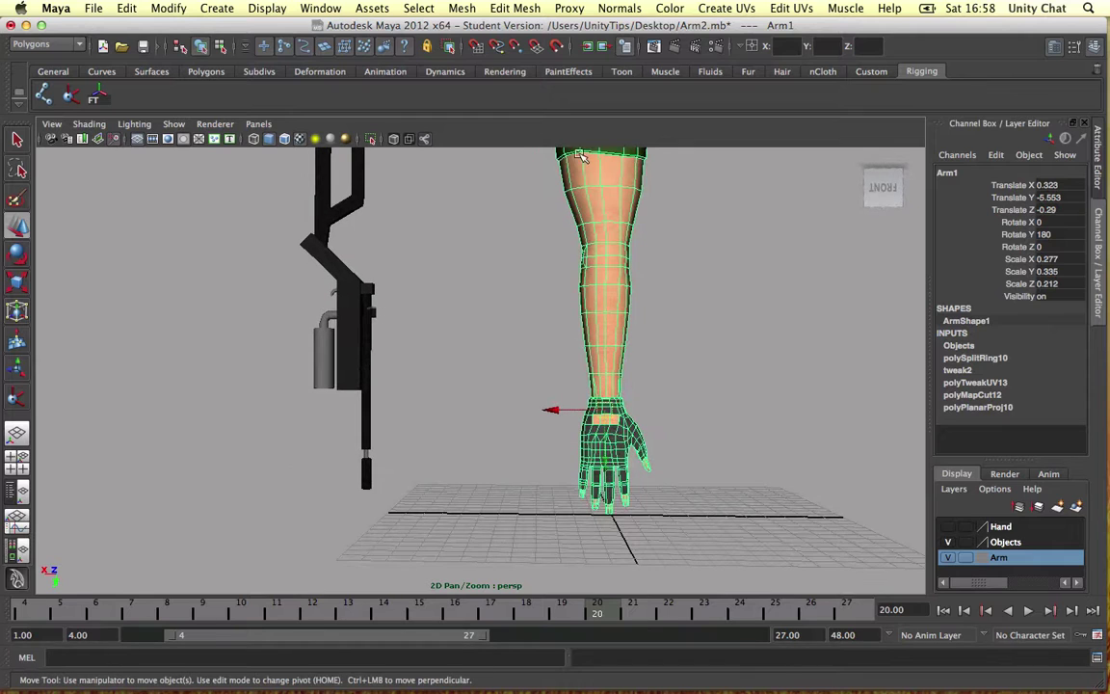
{"action": "right_click_drag", "start_coordinate": [603, 461], "coordinate": [570, 338], "text": "alt"}
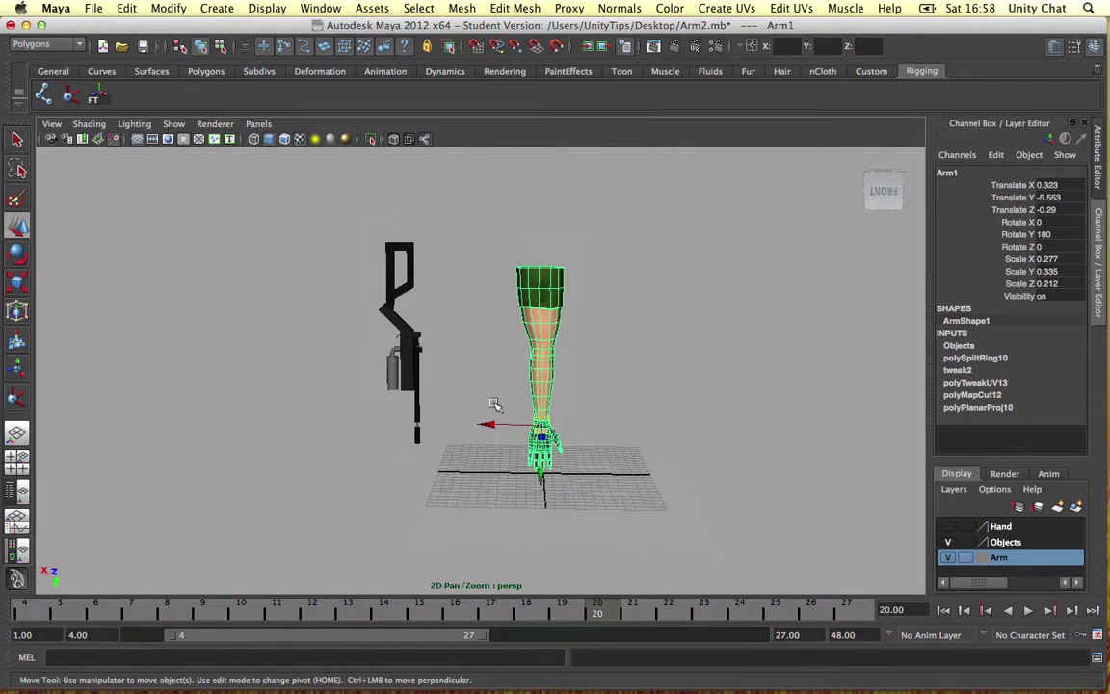
{"action": "scroll", "coordinate": [453, 371], "scroll_direction": "up", "scroll_amount": 3}
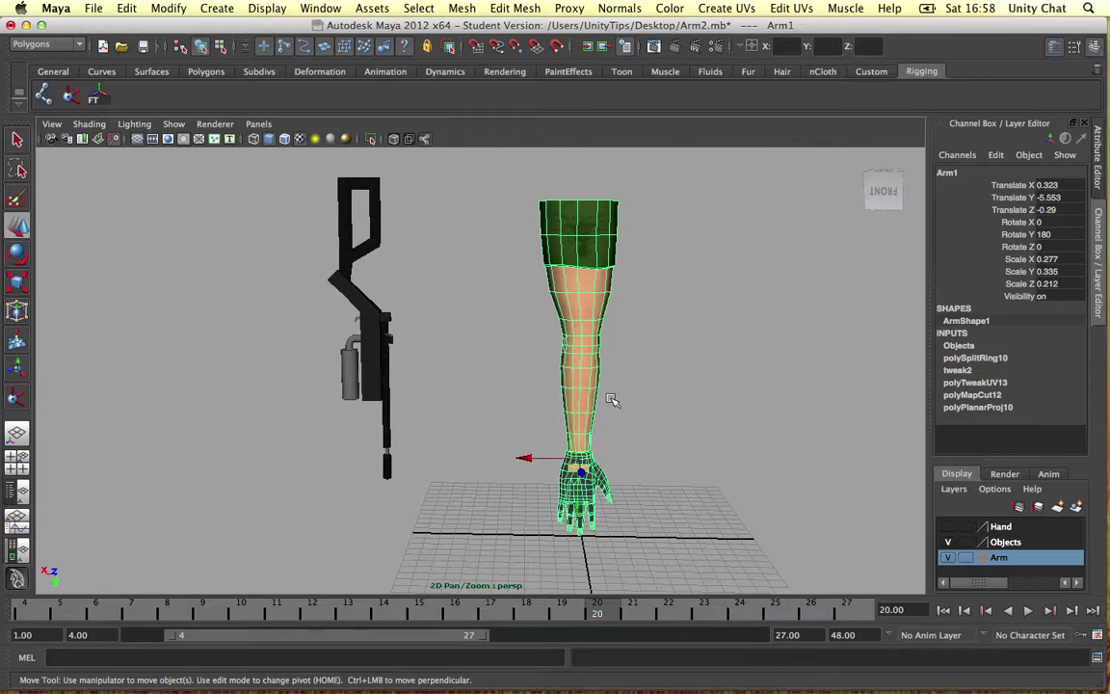
{"action": "left_click_drag", "start_coordinate": [676, 329], "coordinate": [662, 329], "text": "alt"}
{"action": "right_click_drag", "start_coordinate": [662, 330], "coordinate": [607, 331], "text": "alt"}
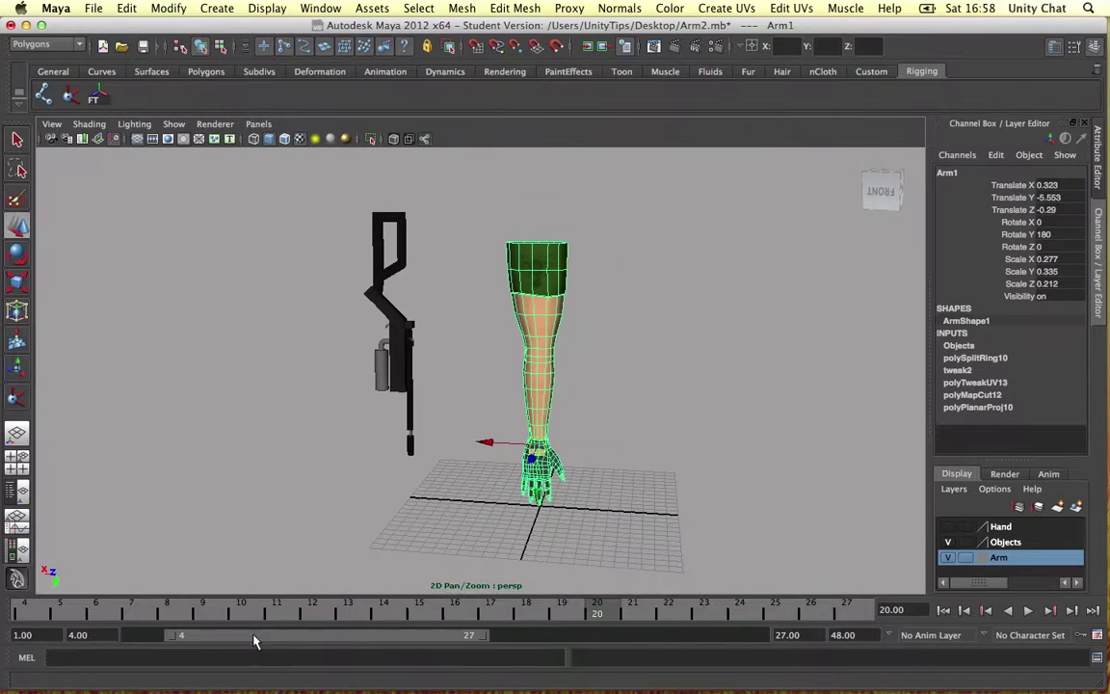
{"action": "mouse_move", "coordinate": [250, 634]}
{"action": "left_mouse_down"}
{"action": "mouse_move", "coordinate": [537, 631]}
{"action": "mouse_move", "coordinate": [231, 631]}
{"action": "left_mouse_up"}
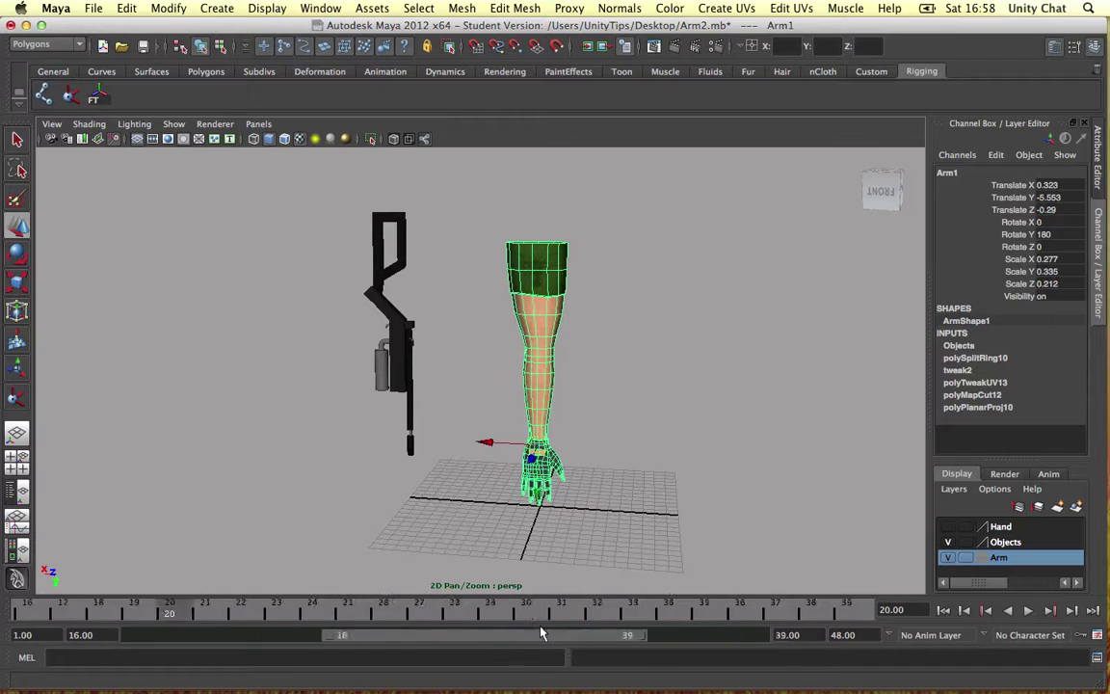
Switch to Unity, collapse the Prefabs folder, and run the MountainSide scene in Play mode.
{"action": "key", "text": "ctrl+Right"}
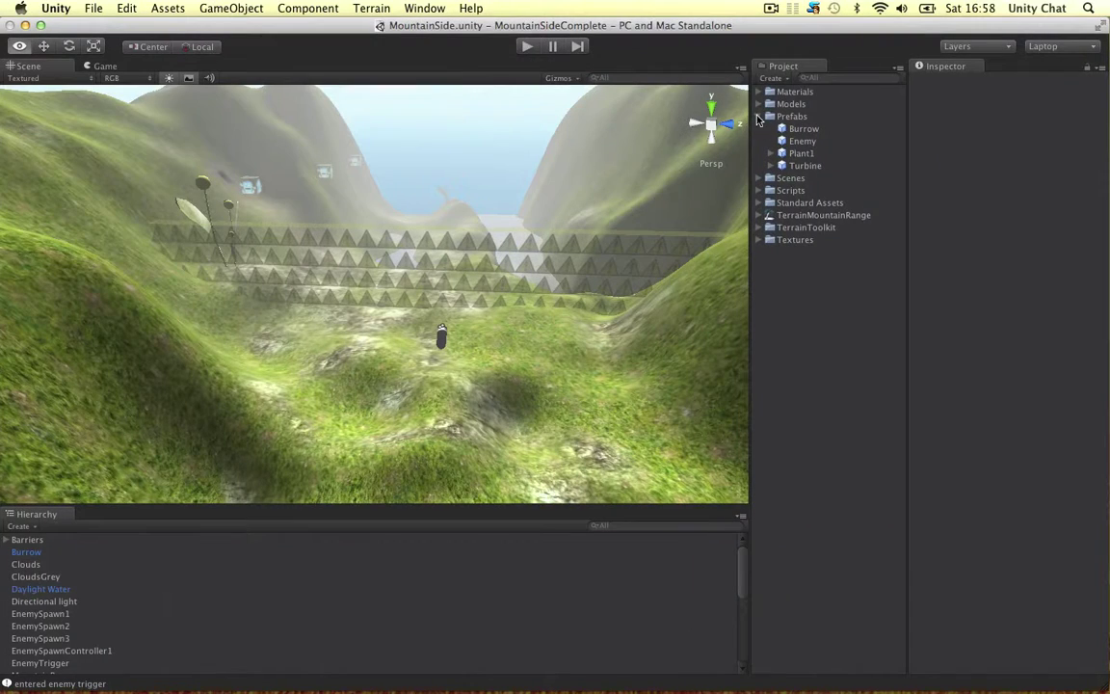
{"action": "left_click", "coordinate": [759, 116]}
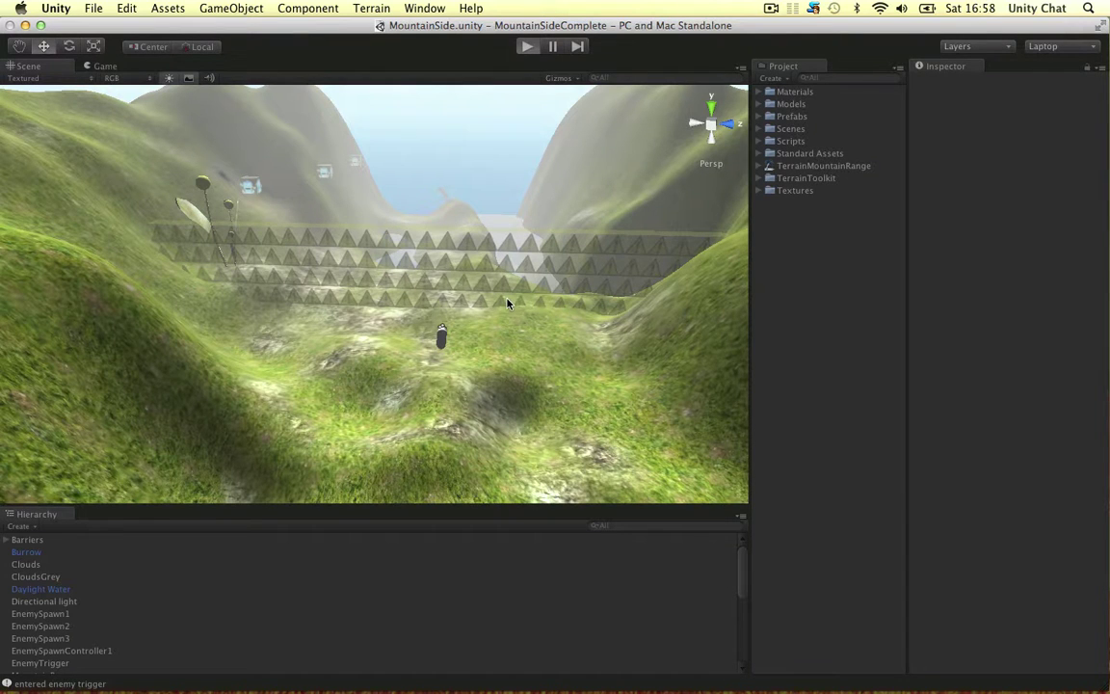
{"action": "key", "text": "super+p"}
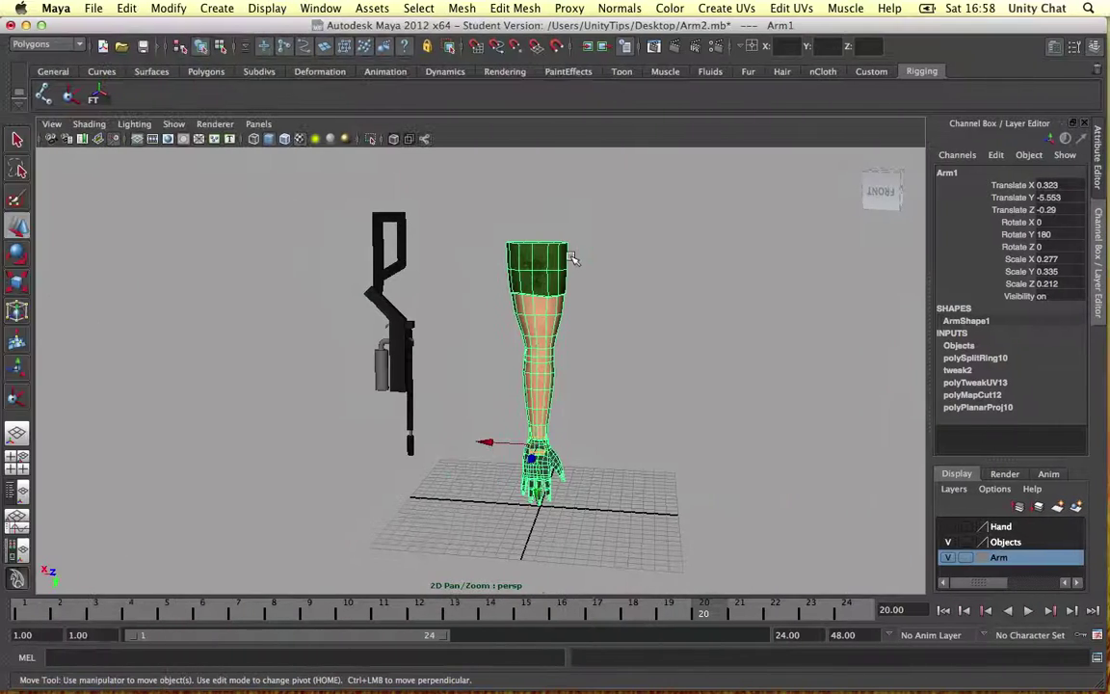
Recheck Arm1's layout in the UV Texture Editor, then close the editor.
{"action": "scroll", "coordinate": [571, 258], "scroll_direction": "up", "scroll_amount": 2}
{"action": "left_click", "coordinate": [790, 8]}
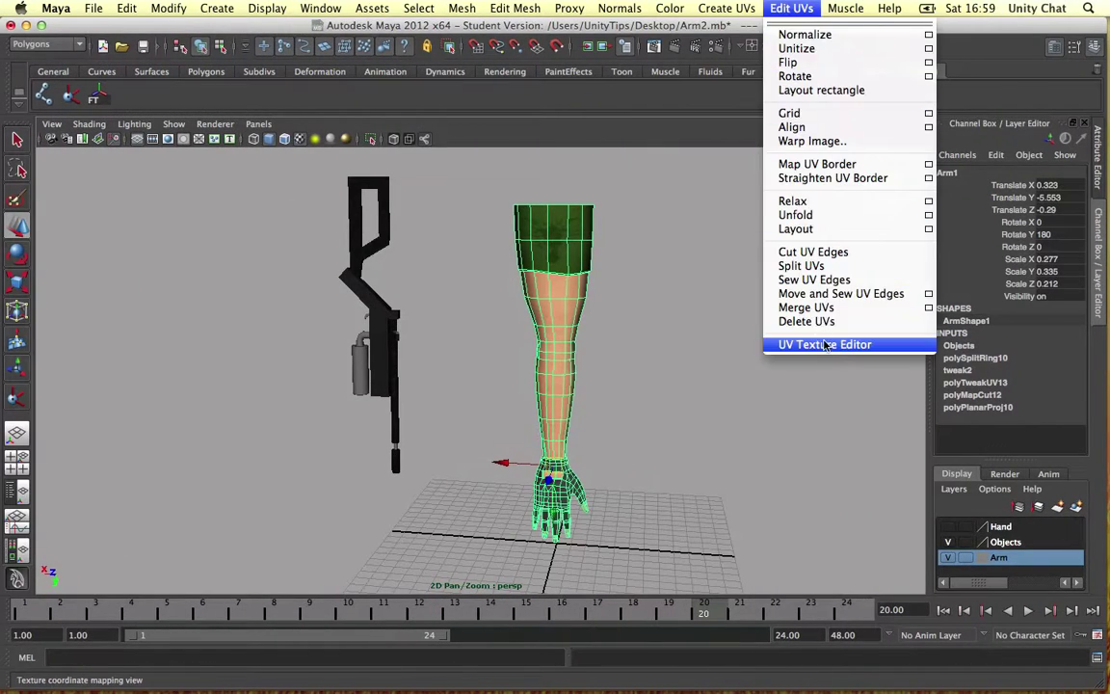
{"action": "left_click", "coordinate": [809, 342]}
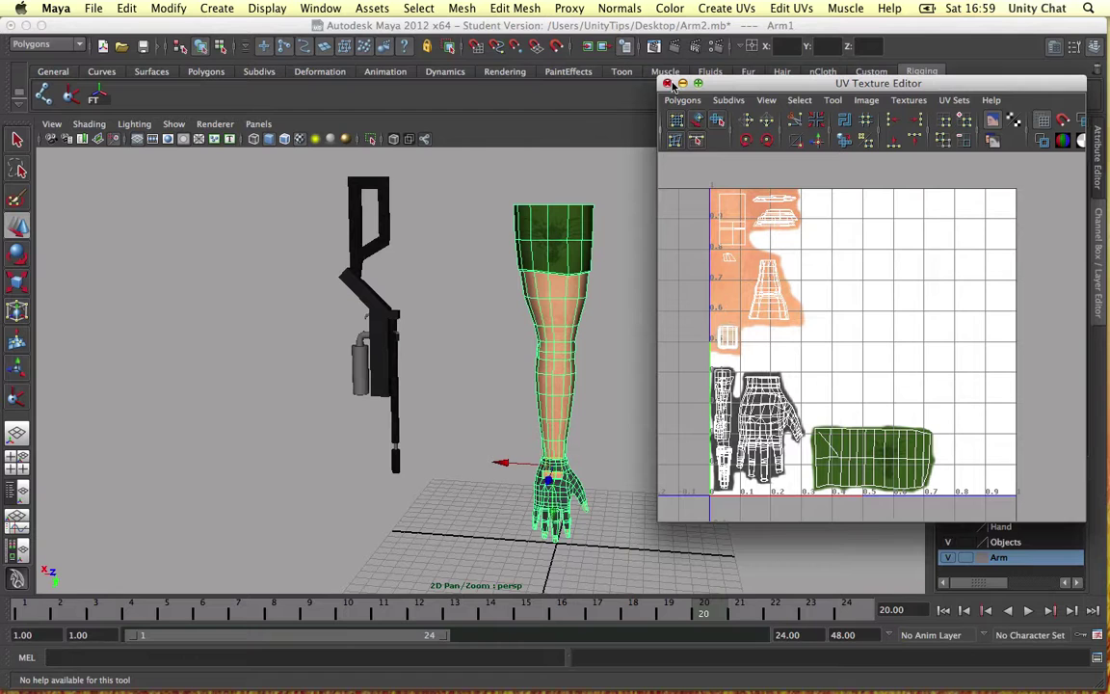
{"action": "left_click", "coordinate": [667, 84]}
Clear the selection, reframe the scene, and save Arm2.mb past the Student Version notice.
{"action": "scroll", "coordinate": [657, 309], "scroll_direction": "up", "scroll_amount": 2}
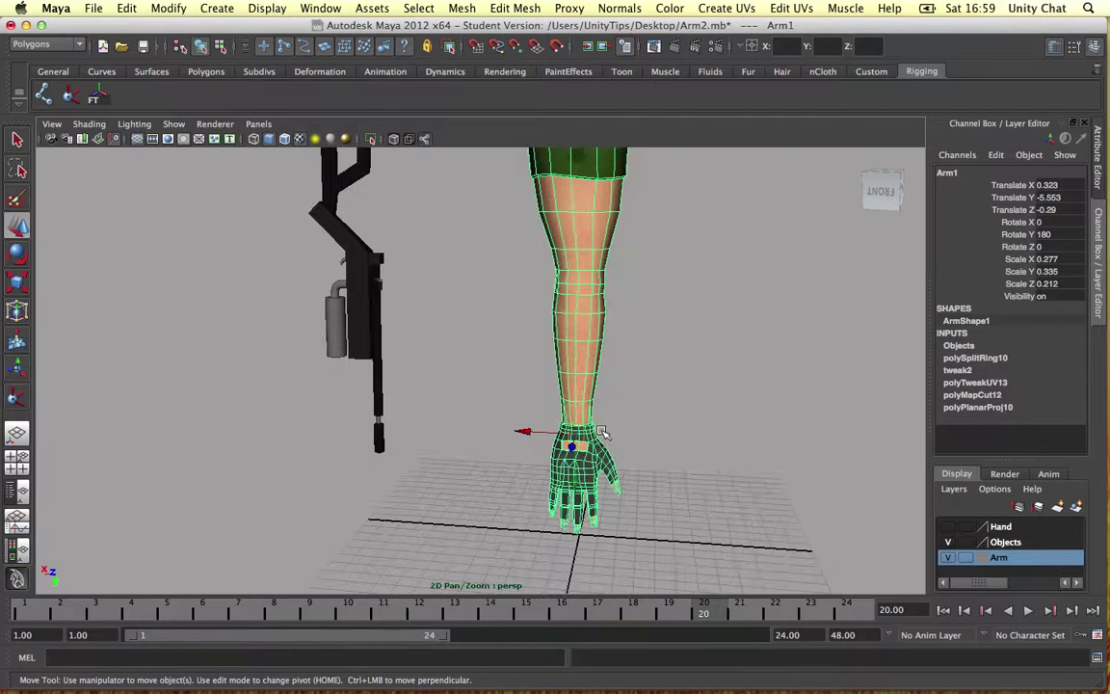
{"action": "left_click", "coordinate": [644, 449]}
{"action": "left_click_drag", "start_coordinate": [643, 449], "coordinate": [484, 382], "text": "alt"}
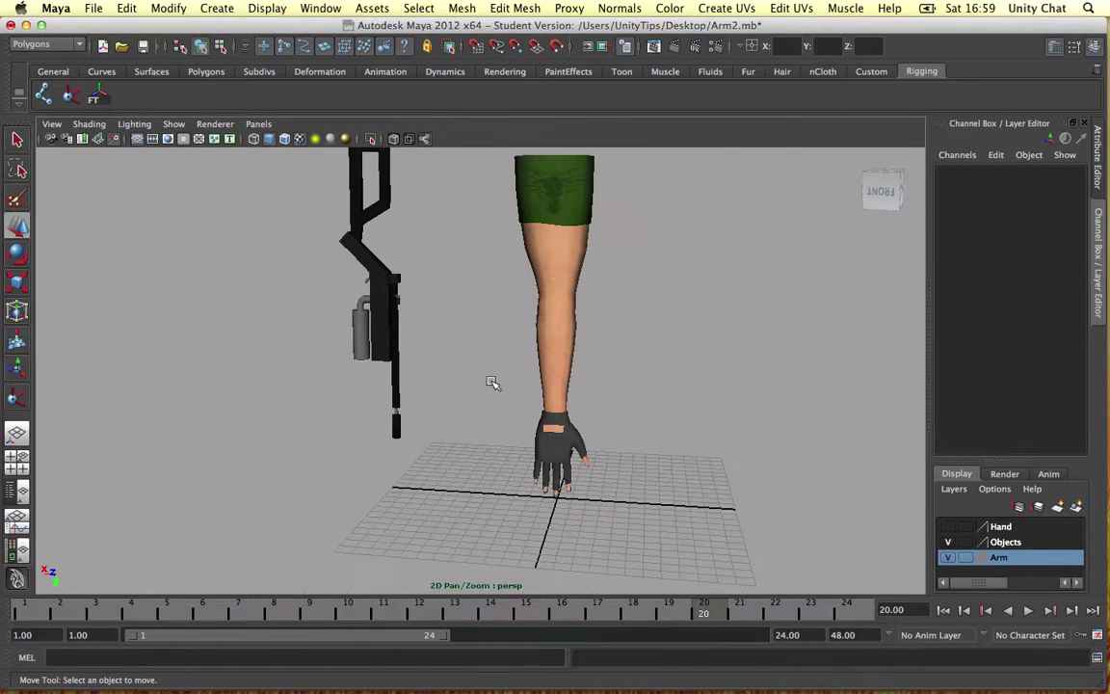
{"action": "scroll", "coordinate": [513, 376], "scroll_direction": "down", "scroll_amount": 1}
{"action": "scroll", "coordinate": [460, 377], "scroll_direction": "down", "scroll_amount": 1}
{"action": "scroll", "coordinate": [460, 377], "scroll_direction": "down", "scroll_amount": 1}
{"action": "mouse_move", "coordinate": [415, 395]}
{"action": "left_mouse_down"}
{"action": "mouse_move", "coordinate": [462, 422]}
{"action": "mouse_move", "coordinate": [485, 389]}
{"action": "mouse_move", "coordinate": [508, 389]}
{"action": "left_mouse_up"}
{"action": "left_click", "coordinate": [462, 422]}
{"action": "key", "text": "ctrl+s"}
{"action": "left_click", "coordinate": [566, 389]}
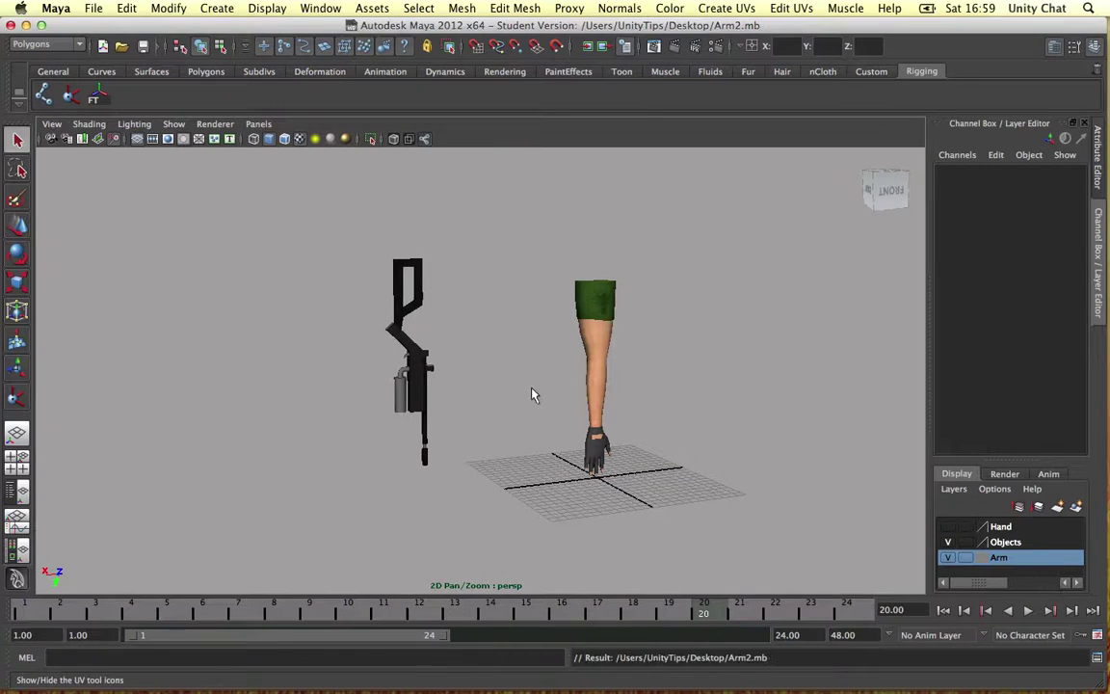